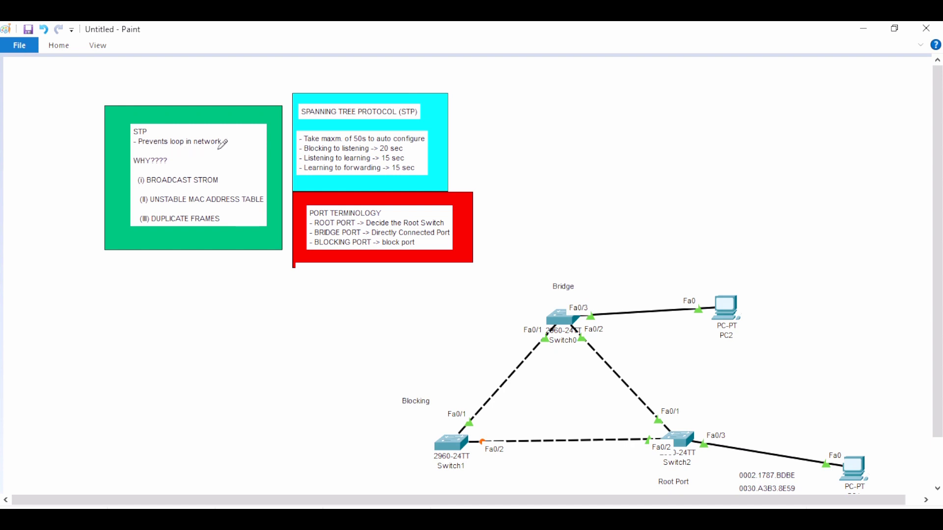
# - Outline "Prevents loop in network", sketch packet boxes above the Bridge switch and beside PC2, and mark crosses at both PCs
pyautogui.moveTo(224, 138)
pyautogui.mouseDown()
pyautogui.moveTo(140, 131)
pyautogui.moveTo(138, 147)
pyautogui.moveTo(222, 144)
pyautogui.mouseUp()
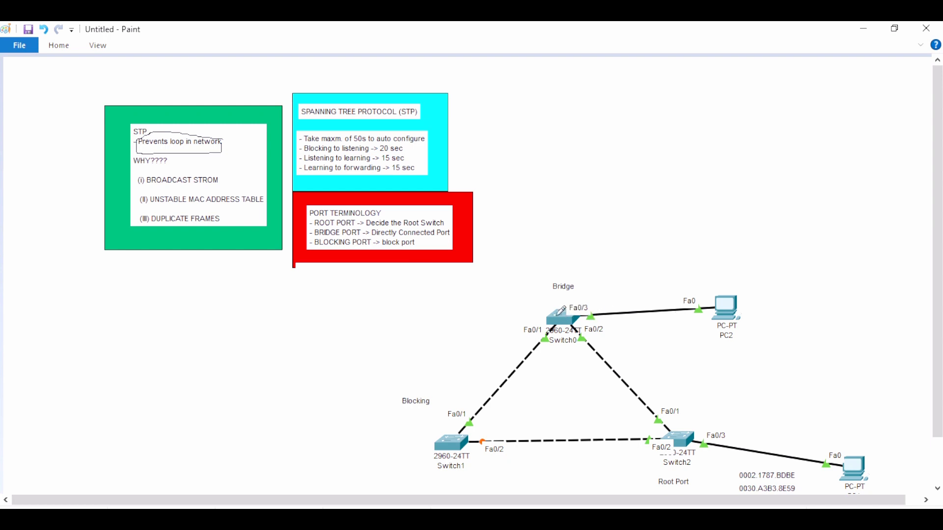
pyautogui.moveTo(581, 231)
pyautogui.mouseDown()
pyautogui.moveTo(581, 242)
pyautogui.moveTo(599, 231)
pyautogui.moveTo(587, 231)
pyautogui.mouseUp()
pyautogui.moveTo(758, 298)
pyautogui.mouseDown()
pyautogui.moveTo(761, 314)
pyautogui.moveTo(773, 297)
pyautogui.moveTo(765, 295)
pyautogui.moveTo(789, 312)
pyautogui.moveTo(763, 327)
pyautogui.mouseUp()
pyautogui.moveTo(842, 417)
pyautogui.mouseDown()
pyautogui.moveTo(866, 424)
pyautogui.moveTo(853, 419)
pyautogui.moveTo(846, 432)
pyautogui.mouseUp()
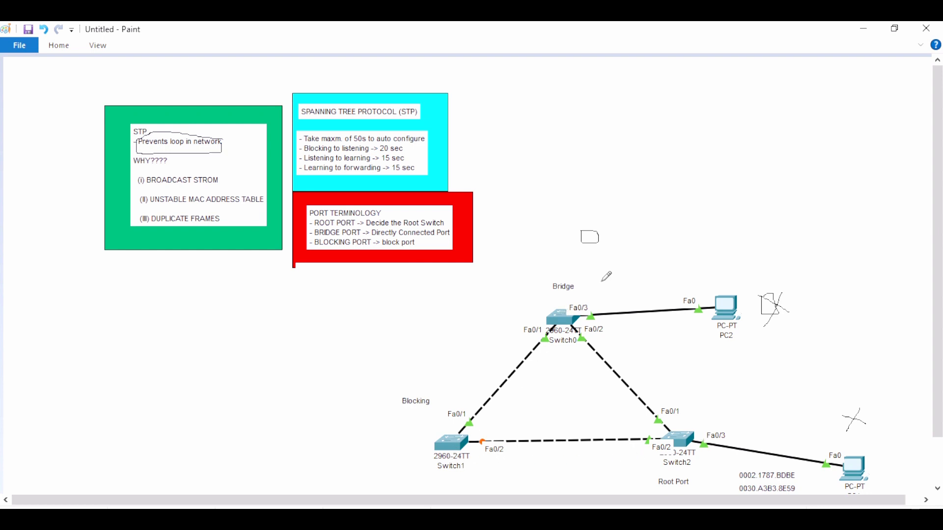
# - Draw freehand path curves from the packet to the PC2 link and around Switch1, and retrace the packet box
pyautogui.moveTo(600, 241)
pyautogui.mouseDown()
pyautogui.moveTo(654, 300)
pyautogui.moveTo(662, 331)
pyautogui.mouseUp()
pyautogui.moveTo(545, 482)
pyautogui.mouseDown()
pyautogui.moveTo(381, 359)
pyautogui.moveTo(536, 297)
pyautogui.mouseUp()
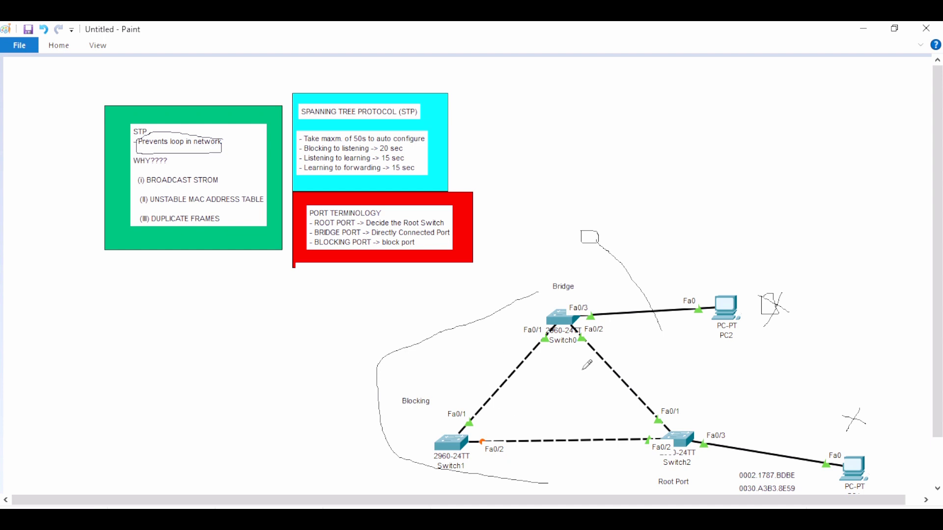
pyautogui.moveTo(600, 226)
pyautogui.mouseDown()
pyautogui.moveTo(584, 224)
pyautogui.moveTo(582, 245)
pyautogui.moveTo(598, 241)
pyautogui.mouseUp()
# - Tick "BROADCAST STROM", underline PC2, and draw a freehand path from PC2's link to the lower PC
pyautogui.moveTo(209, 188); pyautogui.dragTo(230, 179)
pyautogui.moveTo(717, 346); pyautogui.dragTo(739, 346)
pyautogui.moveTo(681, 327)
pyautogui.mouseDown()
pyautogui.moveTo(658, 326)
pyautogui.moveTo(639, 363)
pyautogui.moveTo(715, 411)
pyautogui.moveTo(826, 448)
pyautogui.mouseUp()
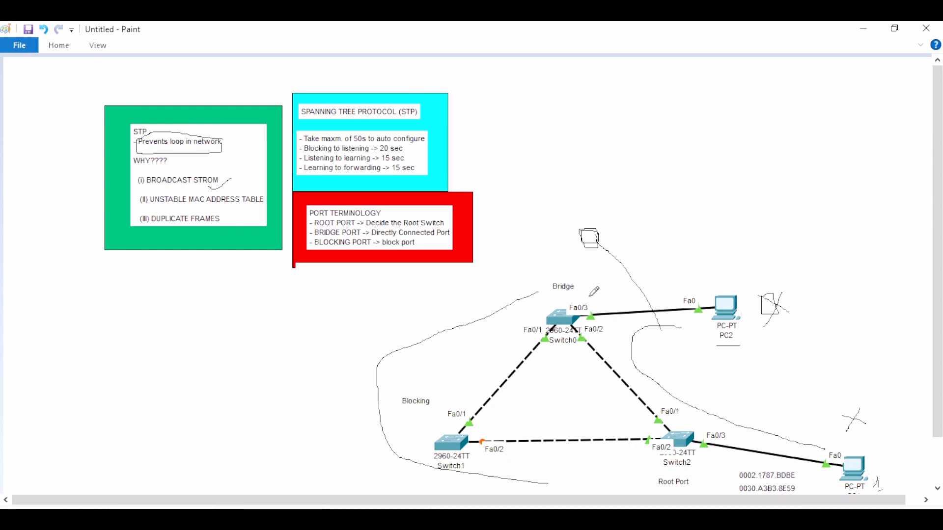
# - Draw freehand curves from Switch0 around Switch1 towards the Root Port label, and outline the lower PC
pyautogui.moveTo(588, 297)
pyautogui.mouseDown()
pyautogui.moveTo(531, 309)
pyautogui.moveTo(468, 364)
pyautogui.mouseUp()
pyautogui.moveTo(585, 296)
pyautogui.mouseDown()
pyautogui.moveTo(542, 304)
pyautogui.moveTo(459, 414)
pyautogui.moveTo(427, 488)
pyautogui.moveTo(724, 491)
pyautogui.mouseUp()
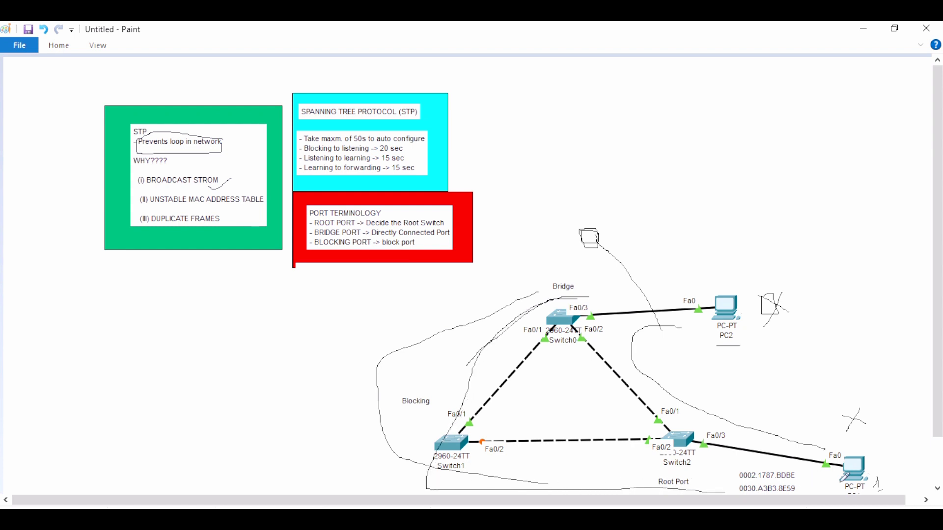
pyautogui.moveTo(863, 428)
pyautogui.mouseDown()
pyautogui.moveTo(840, 454)
pyautogui.moveTo(835, 491)
pyautogui.moveTo(861, 423)
pyautogui.mouseUp()
# - Draw three stacked lines above the packet box, circle the uppermost one, and add an arrow from it towards the packet
pyautogui.moveTo(586, 140)
pyautogui.mouseDown()
pyautogui.moveTo(610, 140)
pyautogui.moveTo(616, 156)
pyautogui.moveTo(593, 171)
pyautogui.moveTo(617, 170)
pyautogui.mouseUp()
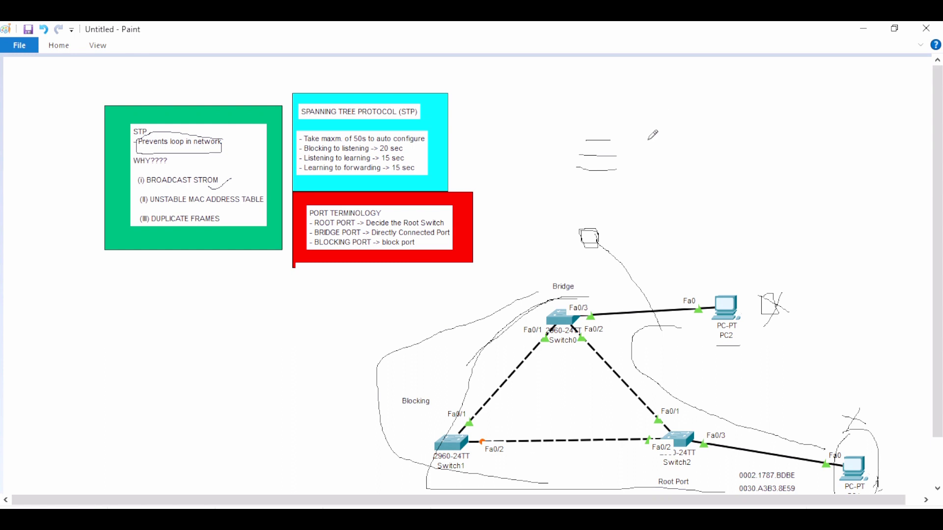
pyautogui.moveTo(584, 141)
pyautogui.mouseDown()
pyautogui.moveTo(622, 144)
pyautogui.moveTo(610, 131)
pyautogui.moveTo(660, 143)
pyautogui.moveTo(637, 224)
pyautogui.moveTo(626, 215)
pyautogui.mouseUp()
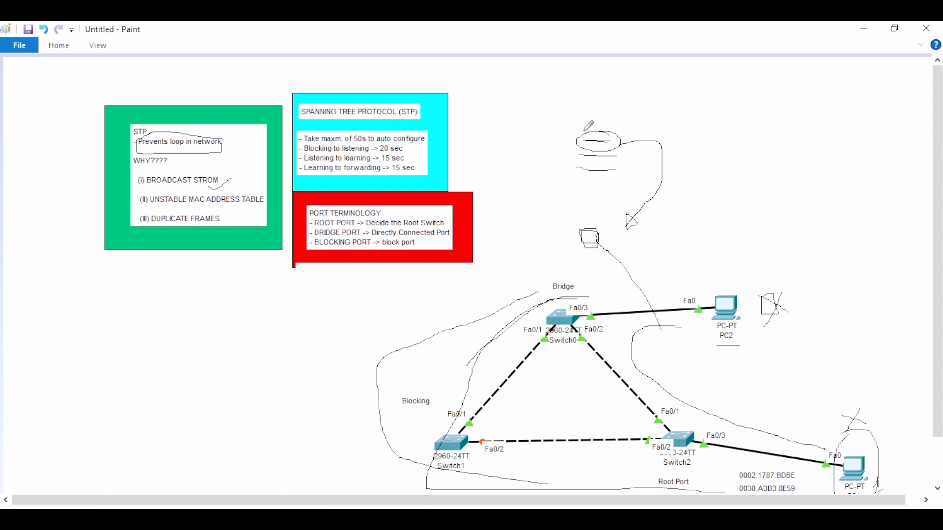
pyautogui.moveTo(585, 143); pyautogui.dragTo(609, 147)
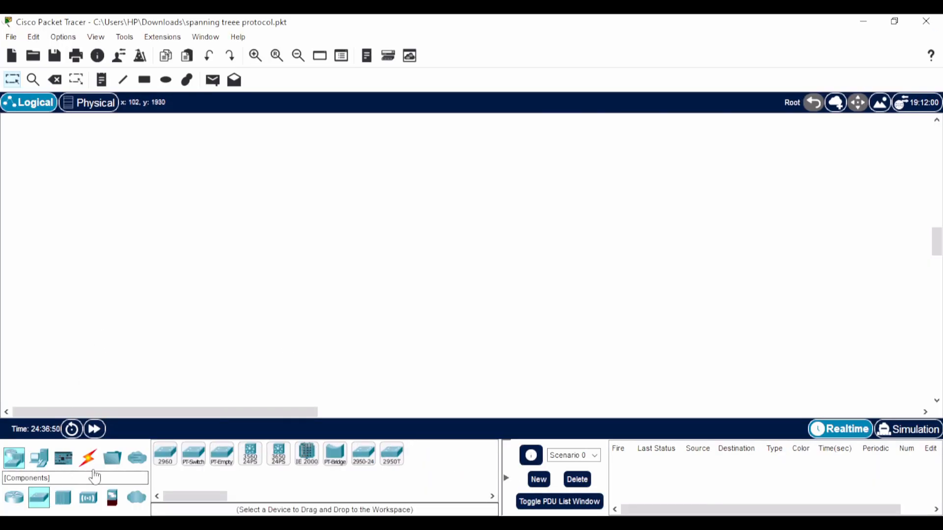
# - Place three 2960 switches in the workspace in a triangle, one above and two below
pyautogui.click(165, 454)
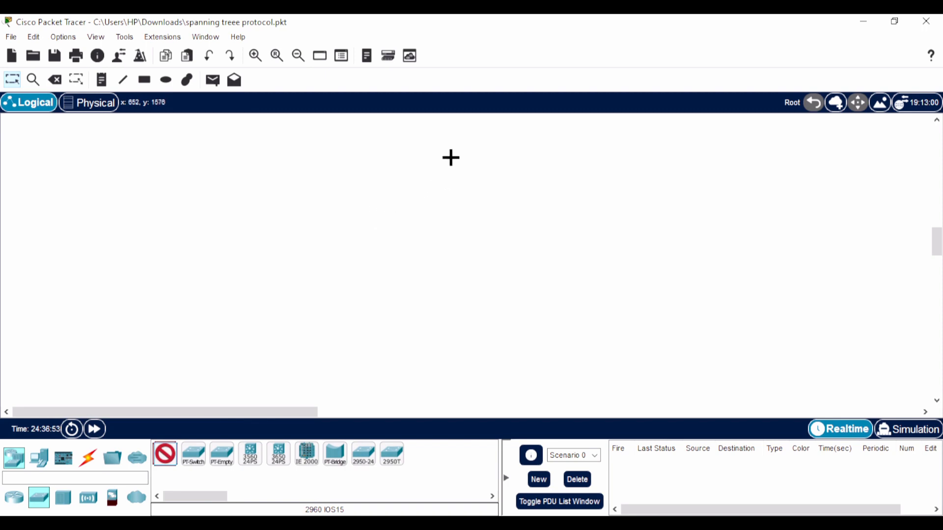
pyautogui.click(465, 148)
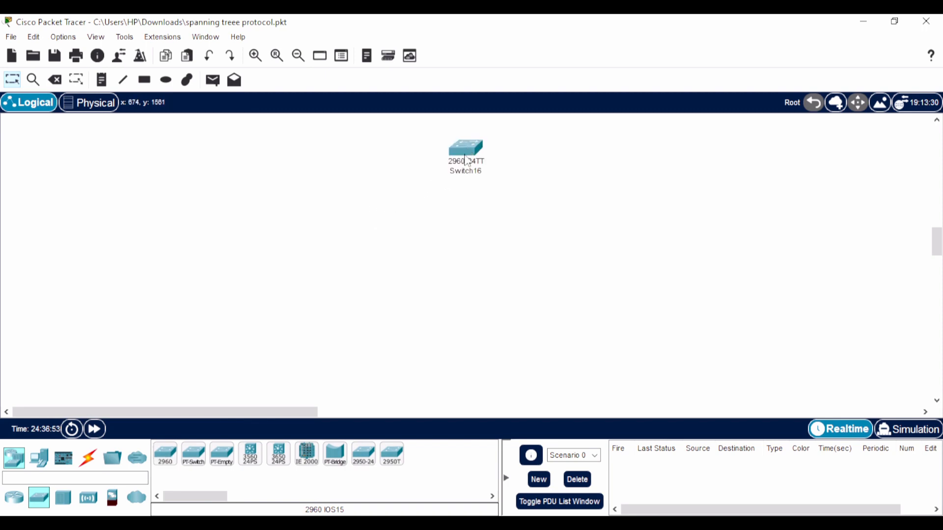
pyautogui.click(340, 268)
pyautogui.click(165, 454)
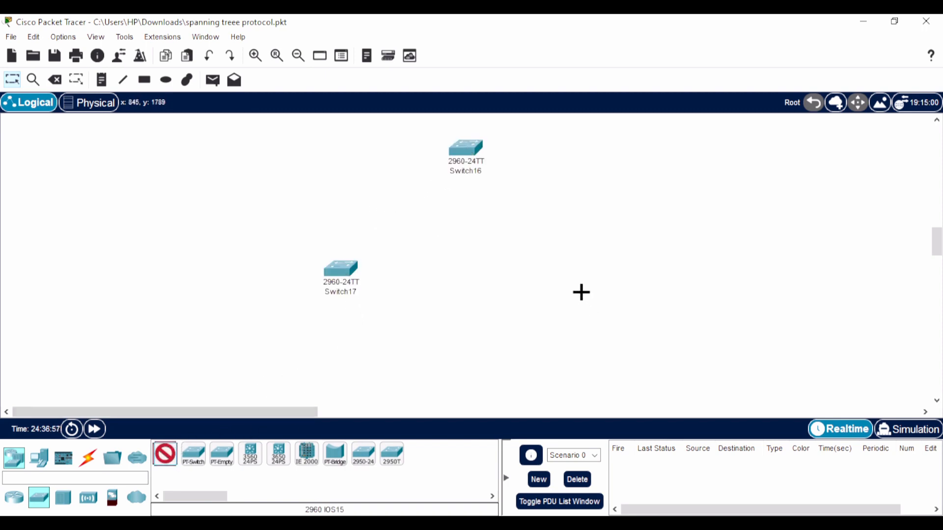
pyautogui.click(598, 275)
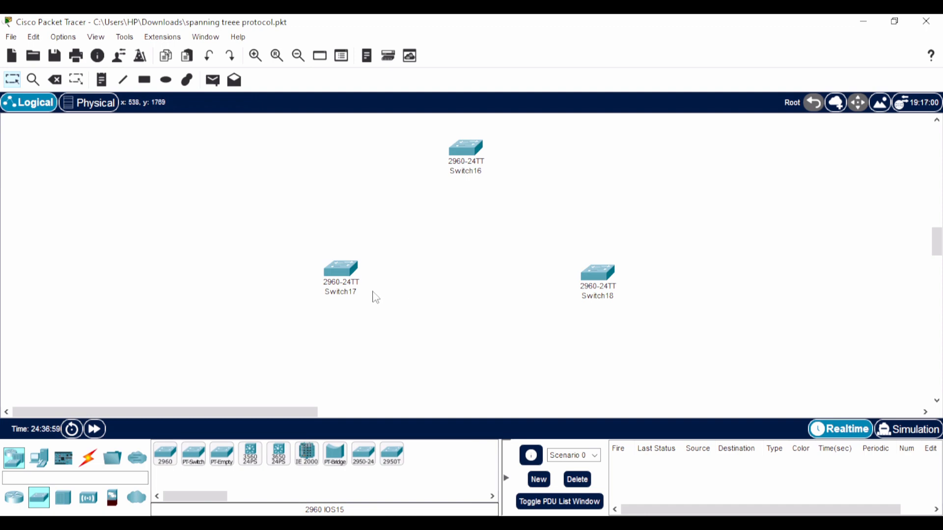
# - Connect Switch16, Switch17 and Switch18 to each other in a loop using the automatic connection type
pyautogui.click(88, 458)
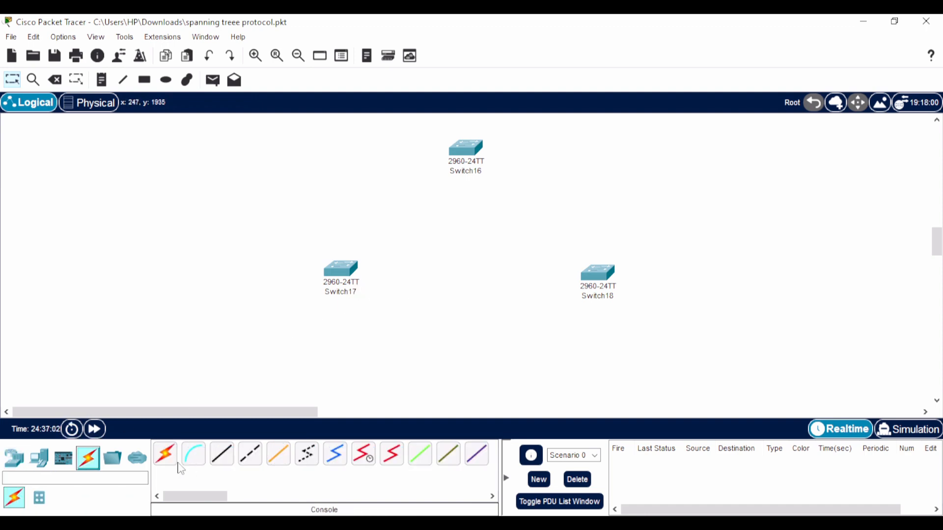
pyautogui.click(167, 457)
pyautogui.click(348, 280)
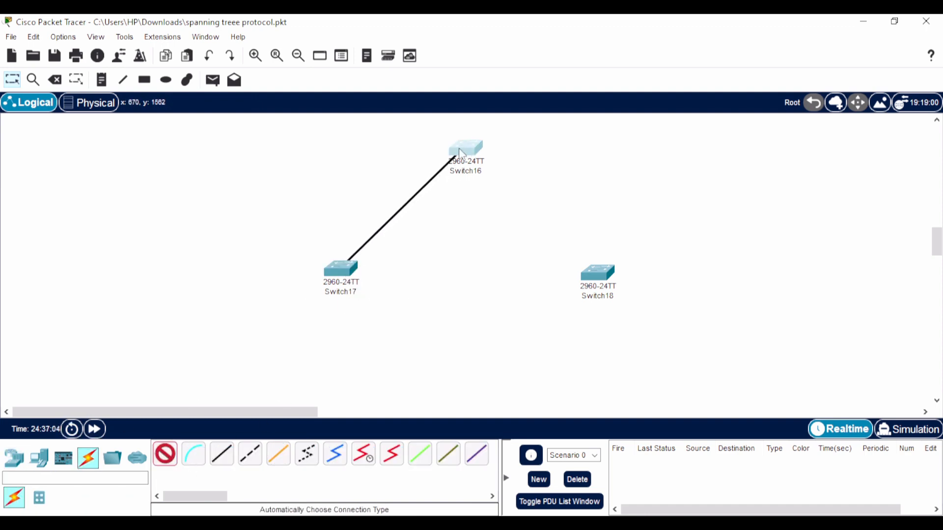
pyautogui.click(459, 152)
pyautogui.click(165, 454)
pyautogui.click(464, 147)
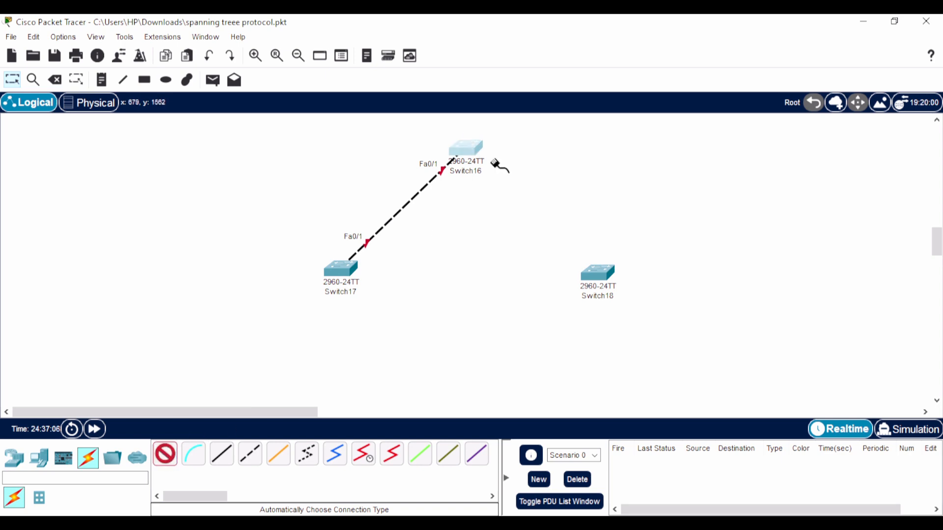
pyautogui.click(594, 275)
pyautogui.click(165, 454)
pyautogui.click(339, 271)
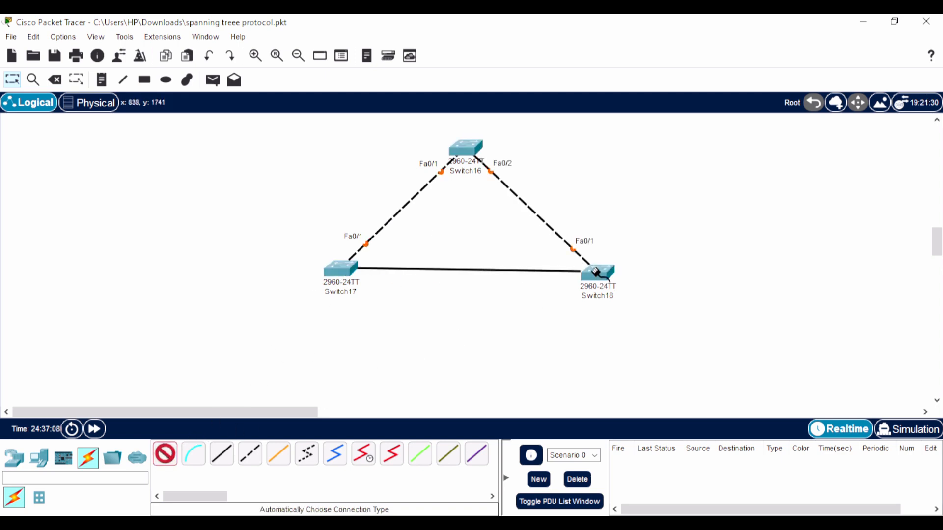
pyautogui.click(596, 272)
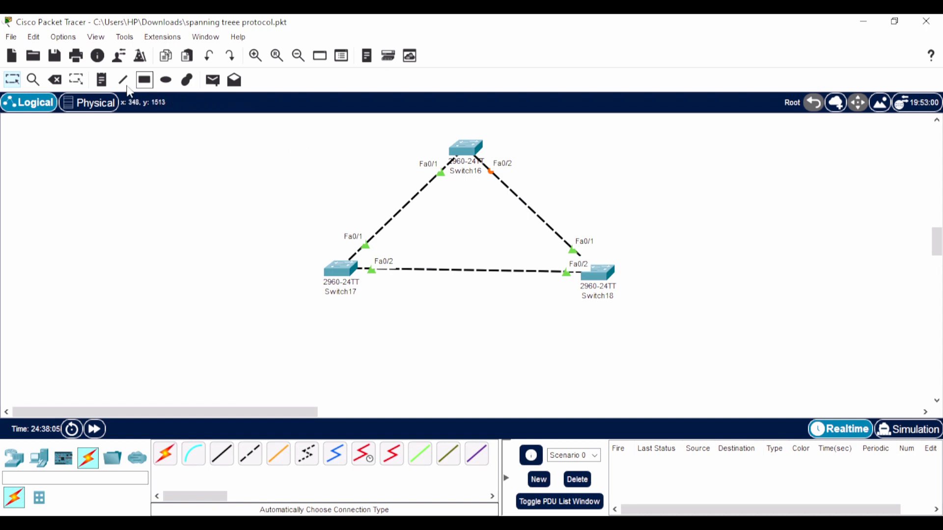
# - Add a "Block" note and place it beside Switch16, near its Fa0/2 port
pyautogui.press('n')
pyautogui.click(523, 140)
pyautogui.write('B')
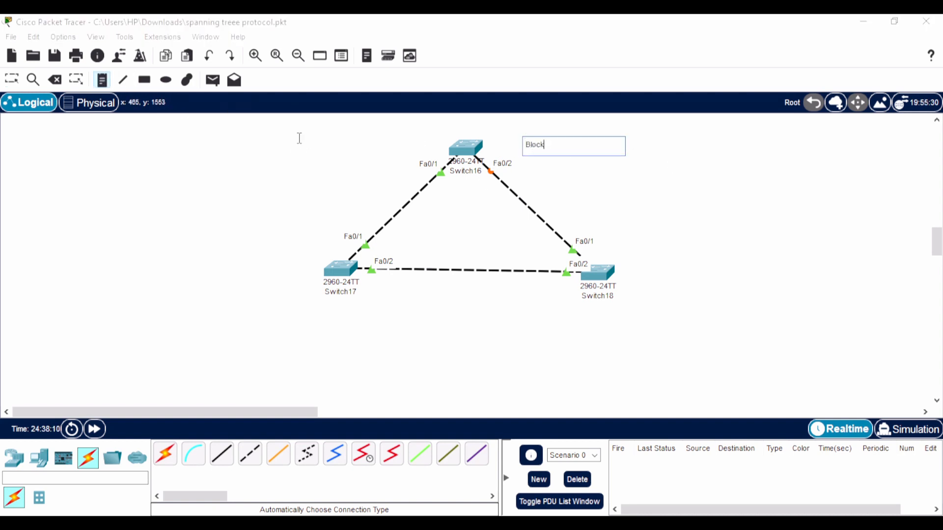
pyautogui.write('lock')
pyautogui.press('Escape')
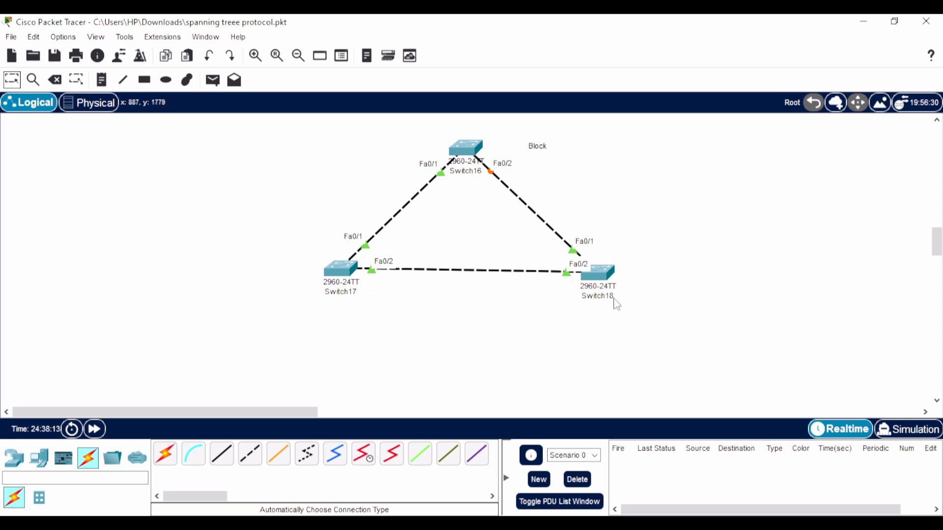
pyautogui.moveTo(541, 148); pyautogui.dragTo(527, 146)
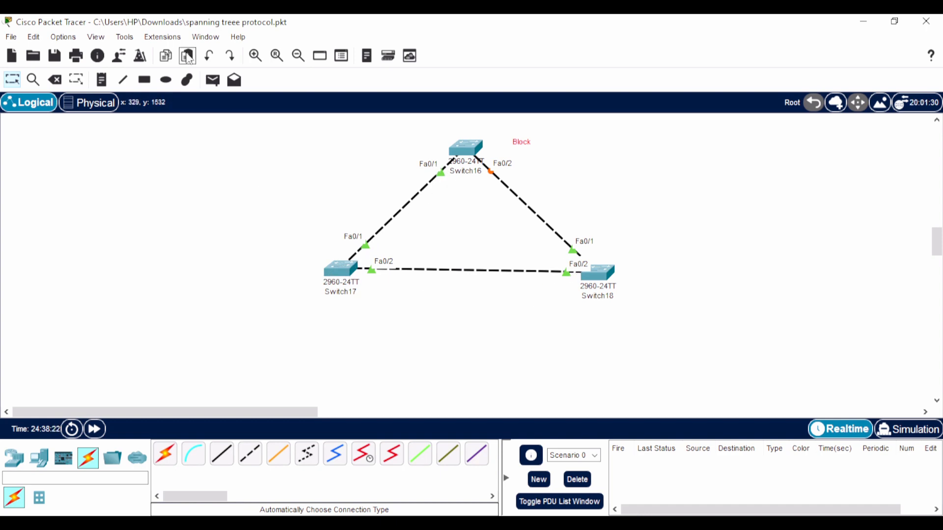
# - Add a "Root" note below Switch17 and readjust the position of the "Block" note beside Switch16
pyautogui.click(101, 79)
pyautogui.click(218, 305)
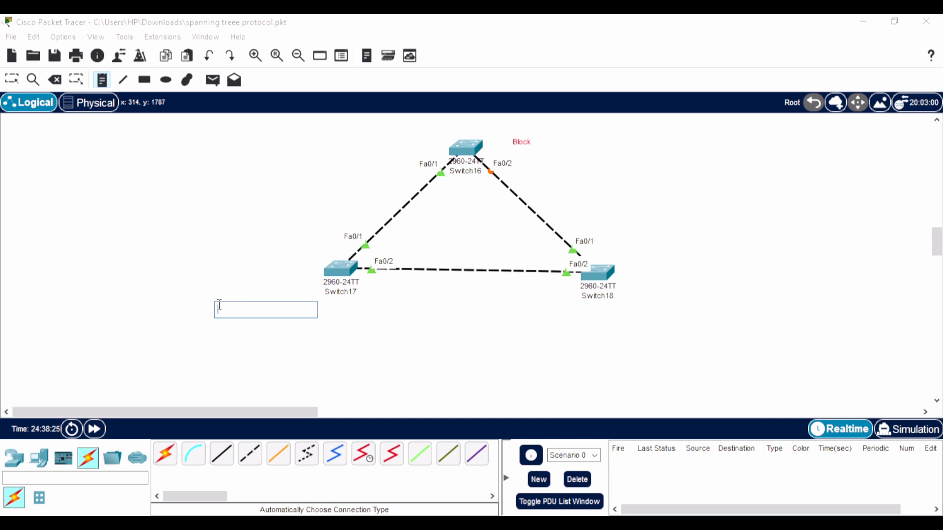
pyautogui.write('Root')
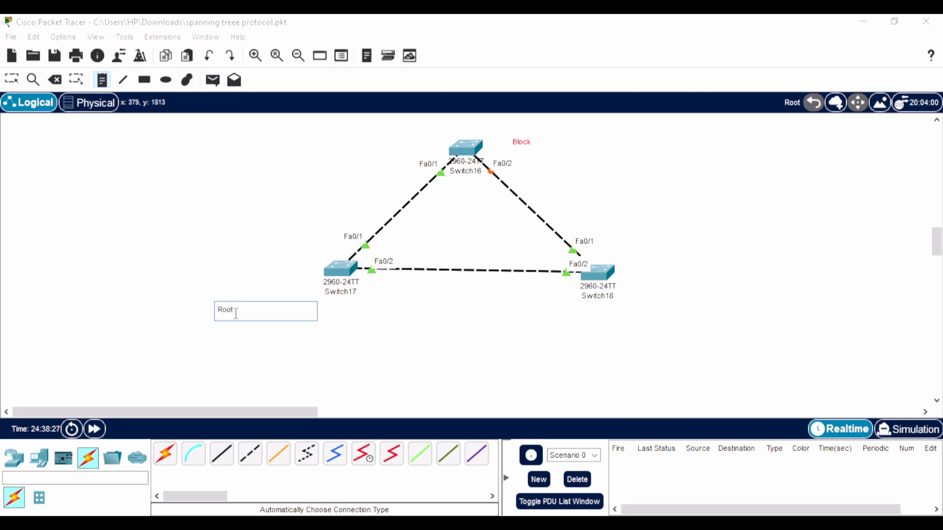
pyautogui.click(11, 79)
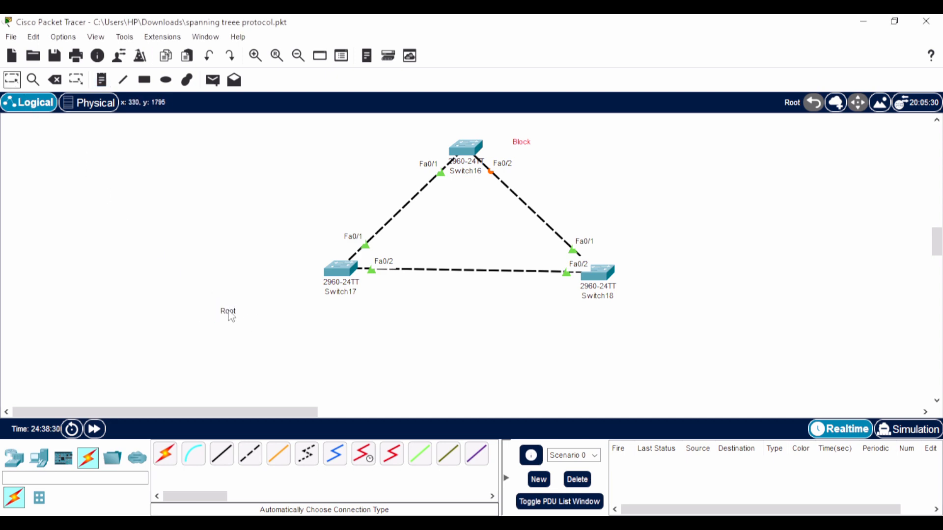
pyautogui.moveTo(231, 317); pyautogui.dragTo(274, 320)
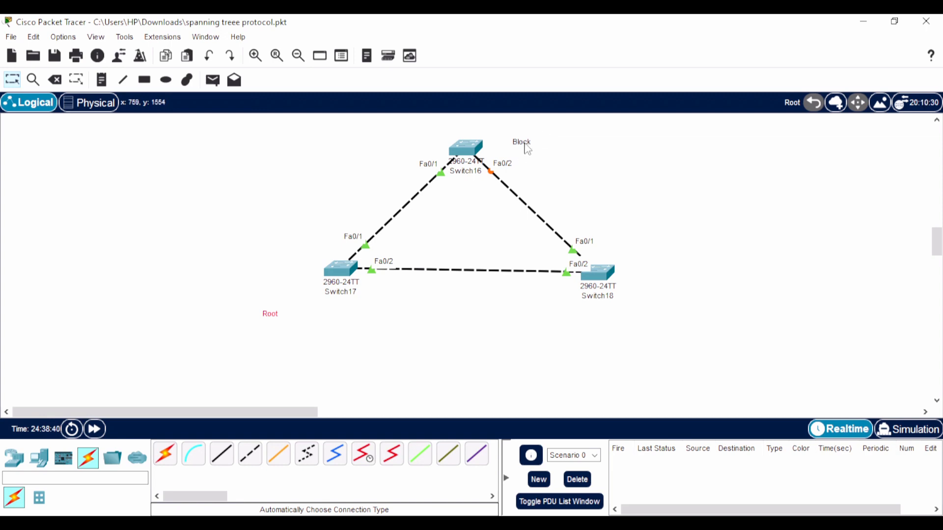
pyautogui.moveTo(526, 149); pyautogui.dragTo(521, 138)
pyautogui.moveTo(274, 315); pyautogui.dragTo(335, 316)
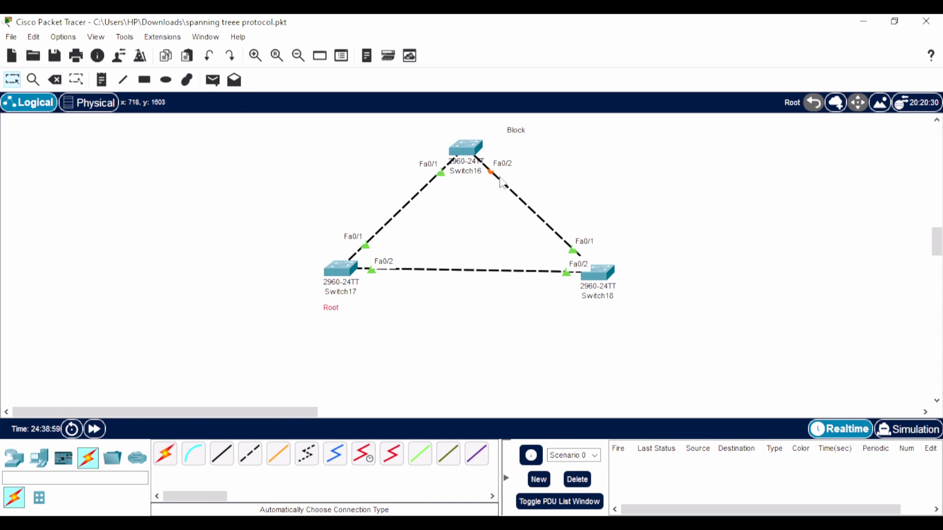
pyautogui.moveTo(517, 136); pyautogui.dragTo(517, 146)
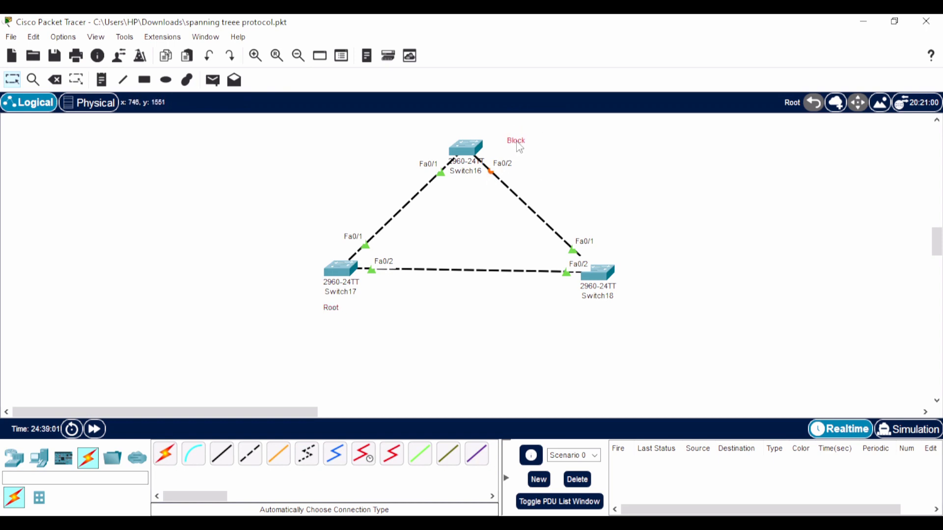
# - Add a "Bridge" note and position it directly below Switch18
pyautogui.click(102, 79)
pyautogui.click(648, 283)
pyautogui.write('D')
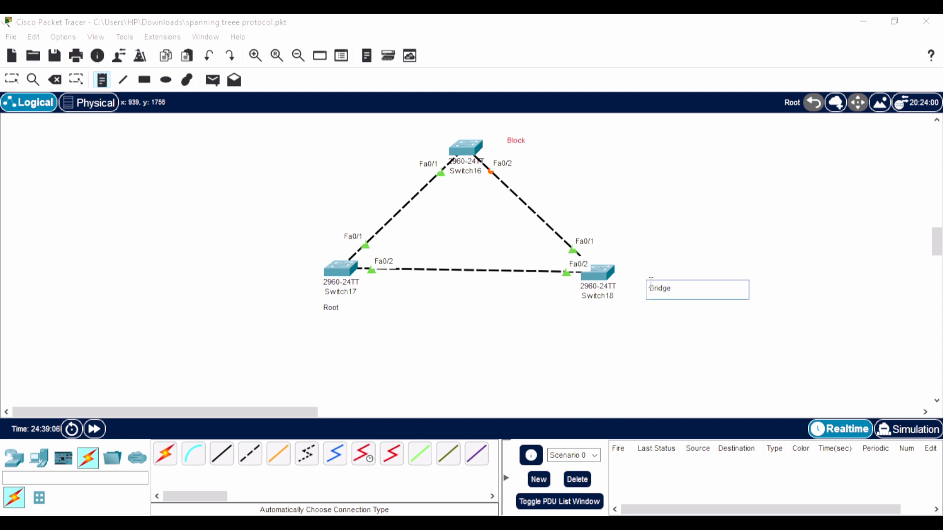
pyautogui.click(12, 78)
pyautogui.moveTo(659, 289); pyautogui.dragTo(594, 315)
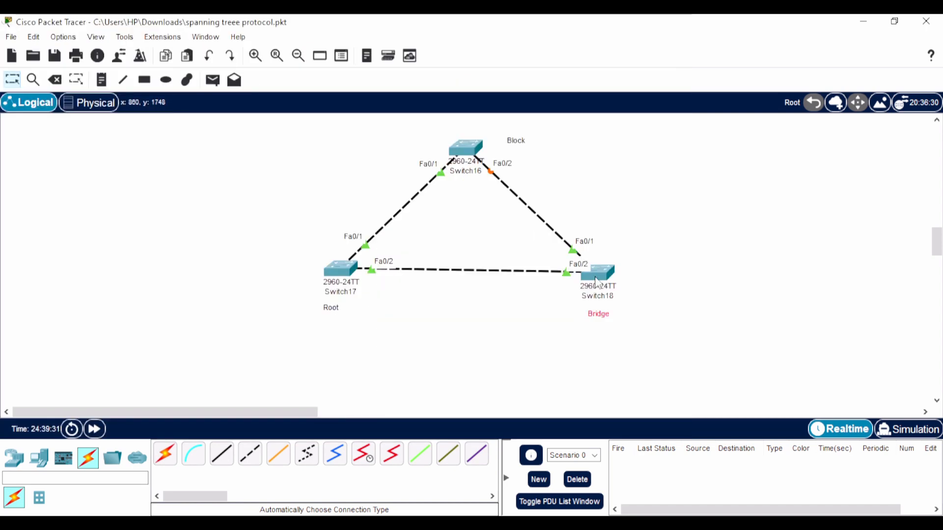
pyautogui.click(605, 318)
pyautogui.click(567, 332)
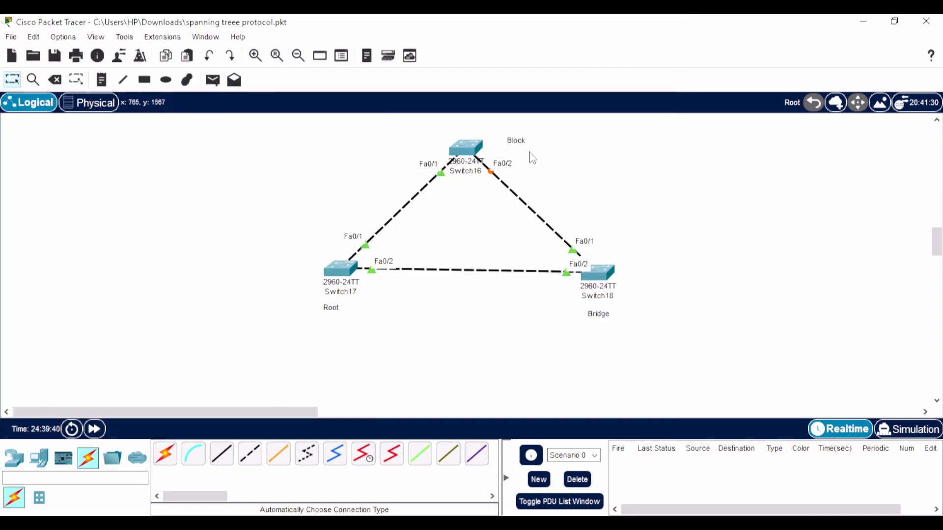
# - Open Switch17's command line interface and enter privileged EXEC mode with en
pyautogui.click(342, 274)
pyautogui.click(333, 57)
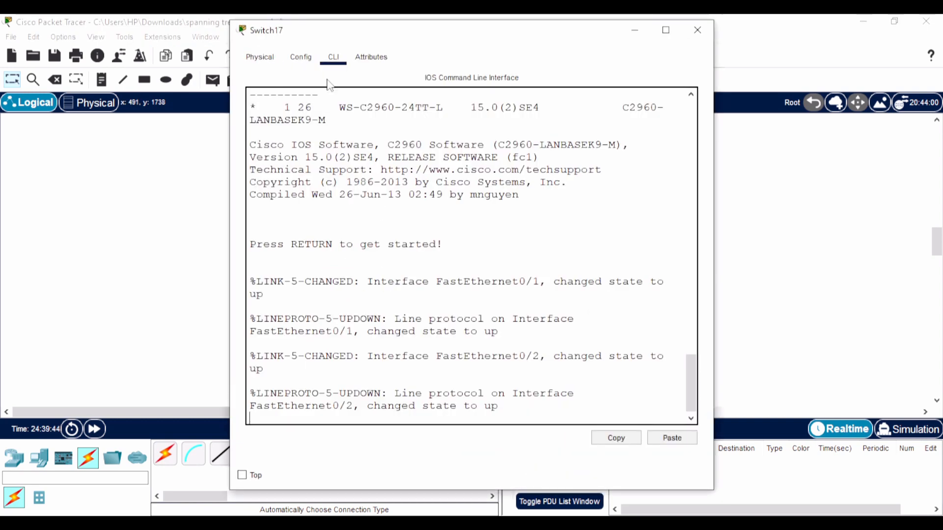
pyautogui.press('Return')
pyautogui.press('Return')
pyautogui.write('en')
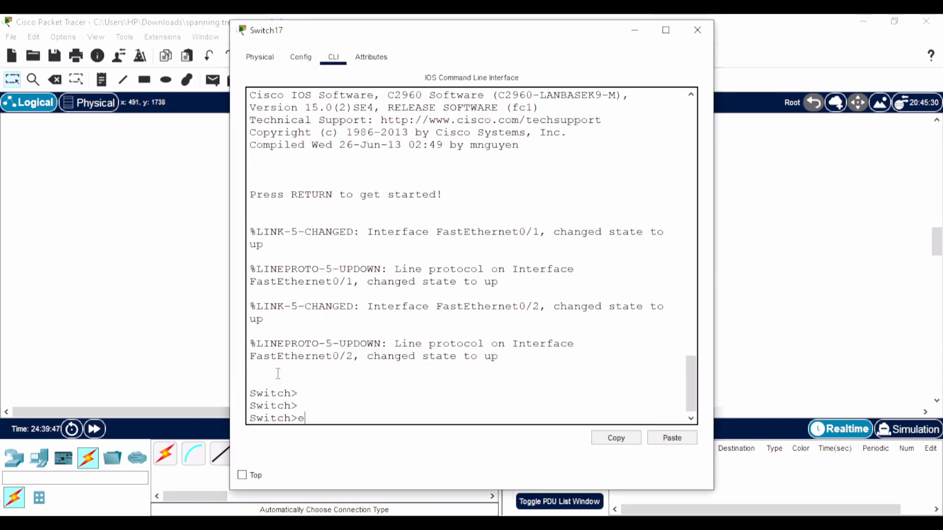
pyautogui.press('Return')
pyautogui.press('Return')
pyautogui.press('Return')
# - Run show spanning-tree on Switch17 and highlight the VLAN name in its output
pyautogui.write('sh')
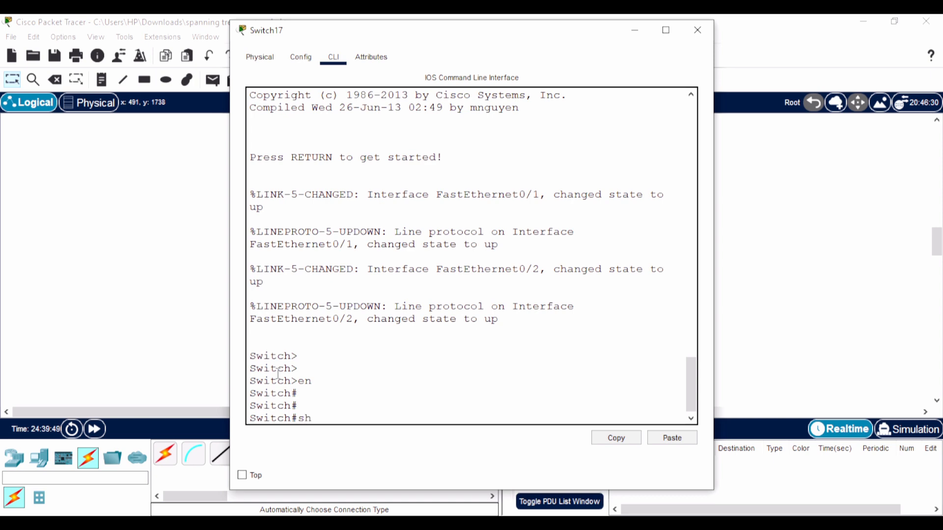
pyautogui.write('ow spa')
pyautogui.press('Tab')
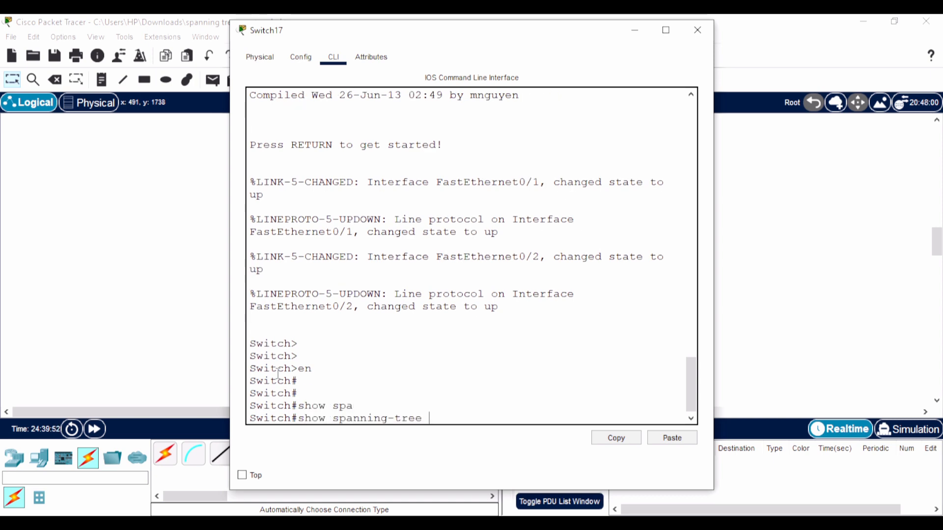
pyautogui.press('Return')
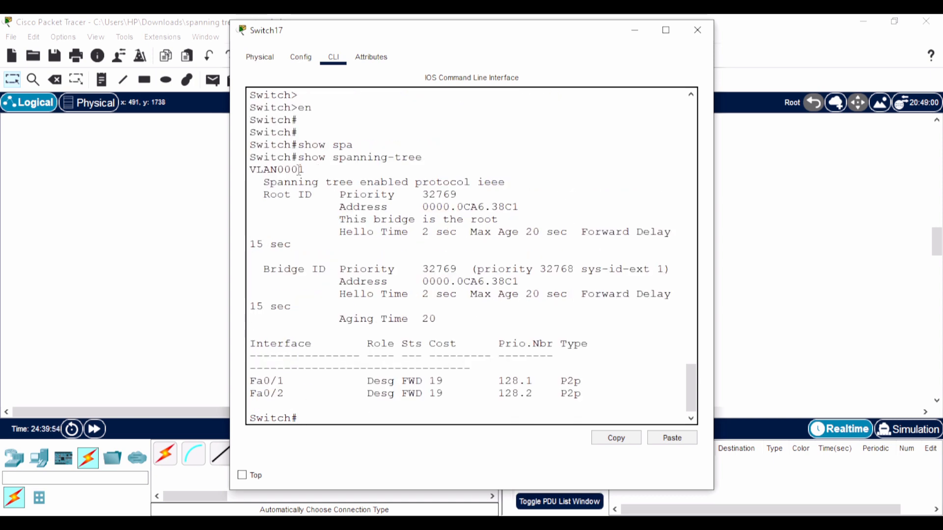
pyautogui.moveTo(255, 170); pyautogui.dragTo(319, 170)
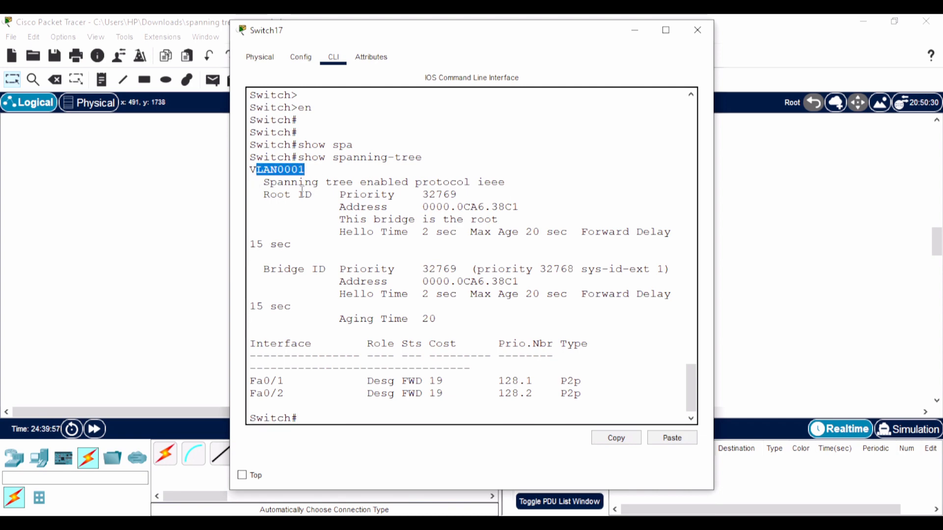
# - Highlight the VLAN name, the Root ID label and the root's MAC address in Switch17's spanning-tree output
pyautogui.click(315, 172)
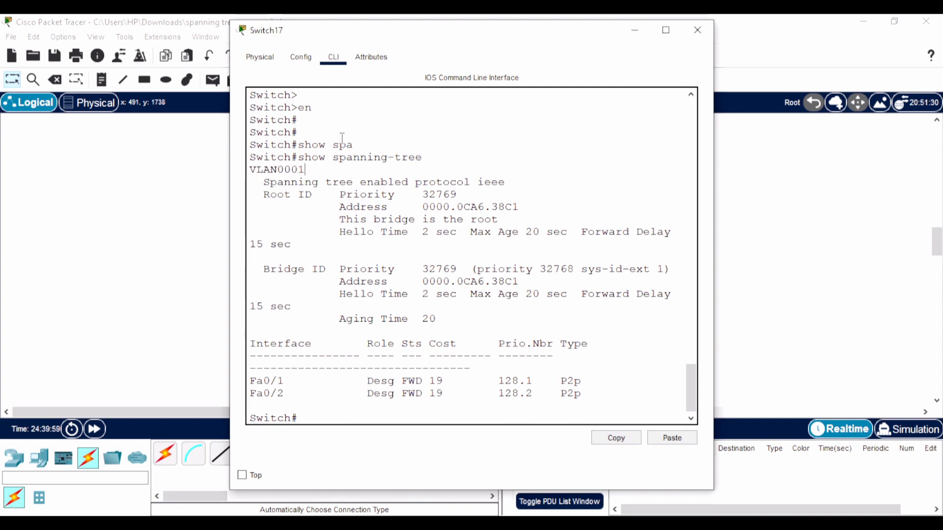
pyautogui.moveTo(305, 169); pyautogui.dragTo(249, 171)
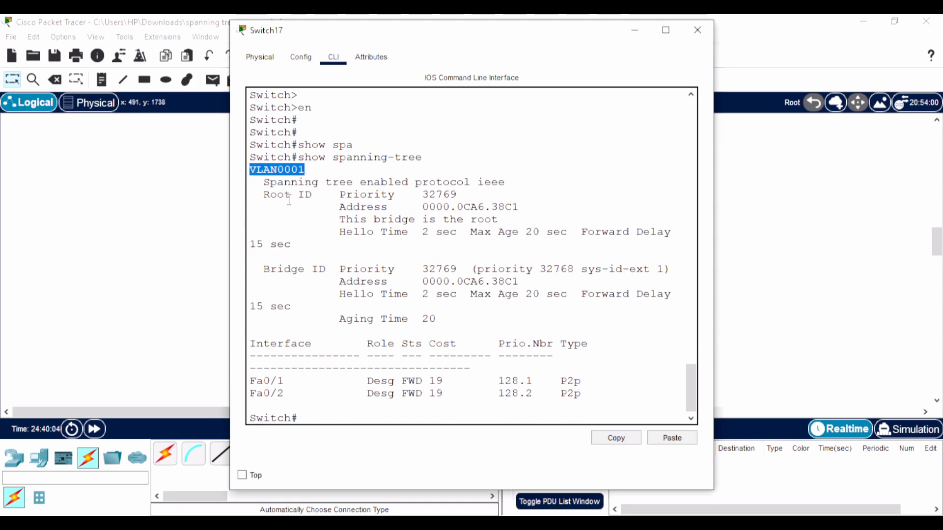
pyautogui.moveTo(264, 195); pyautogui.dragTo(327, 197)
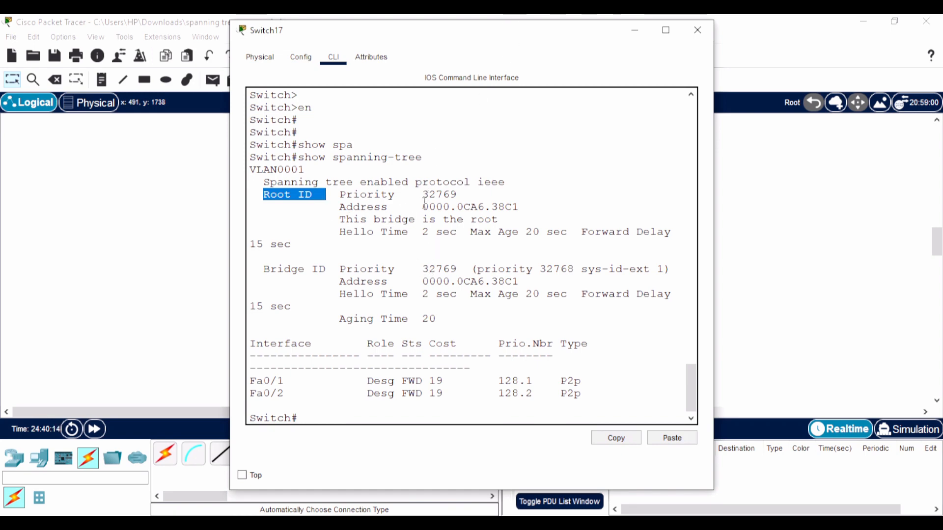
pyautogui.moveTo(423, 206); pyautogui.dragTo(544, 208)
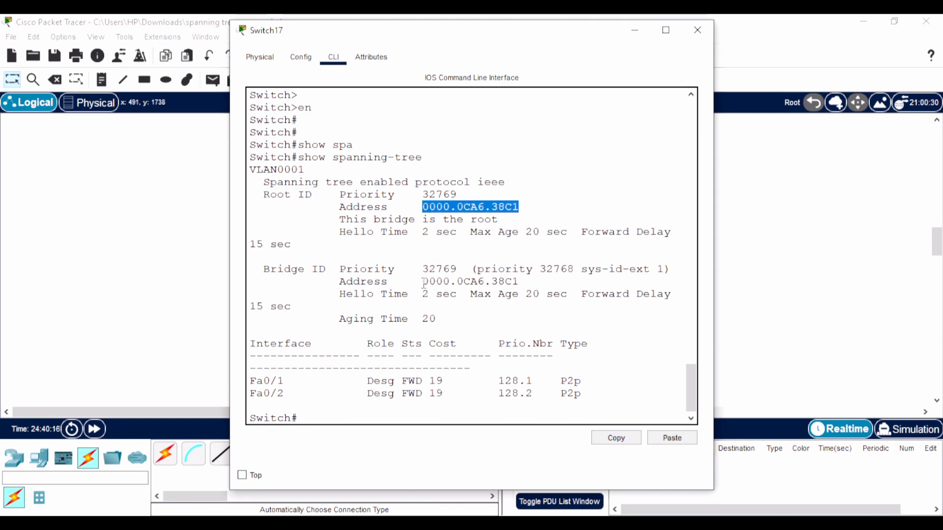
# - Copy Switch17's Bridge ID address 0000.0CA6.38C1 and paste it as a note below the "Root" label
pyautogui.moveTo(423, 283); pyautogui.dragTo(531, 280)
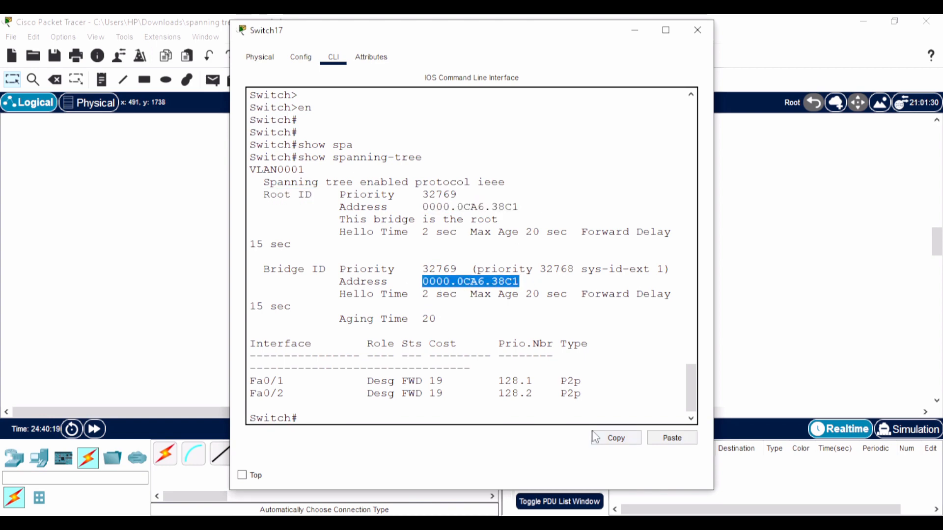
pyautogui.click(615, 437)
pyautogui.click(698, 30)
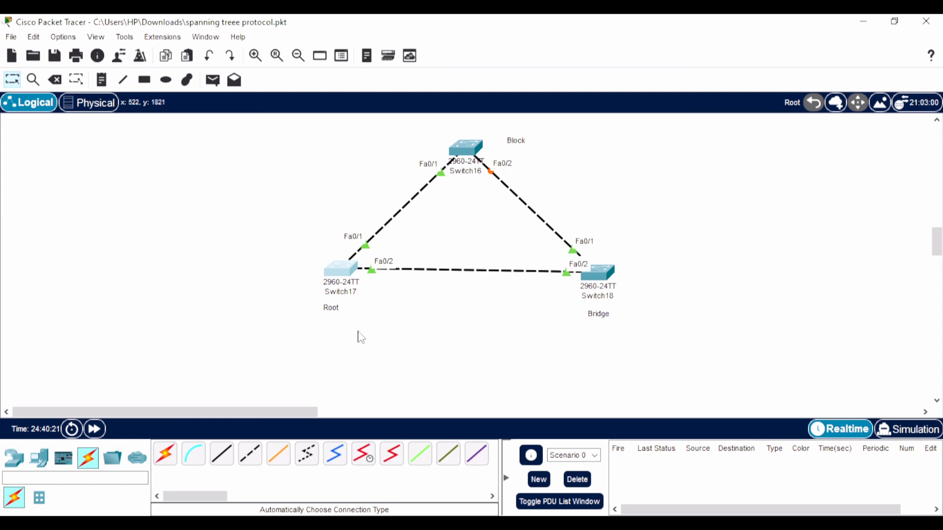
pyautogui.click(101, 80)
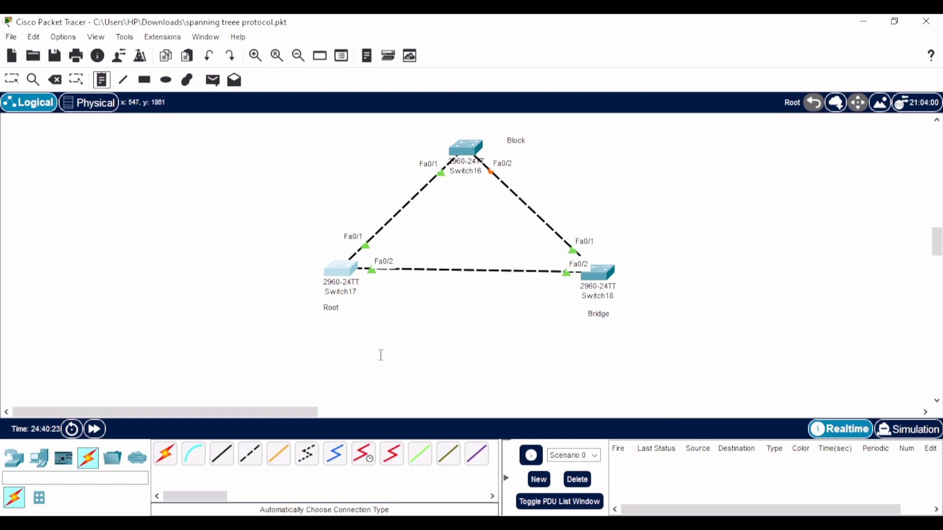
pyautogui.click(317, 328)
pyautogui.hotkey('ctrl', 'v')
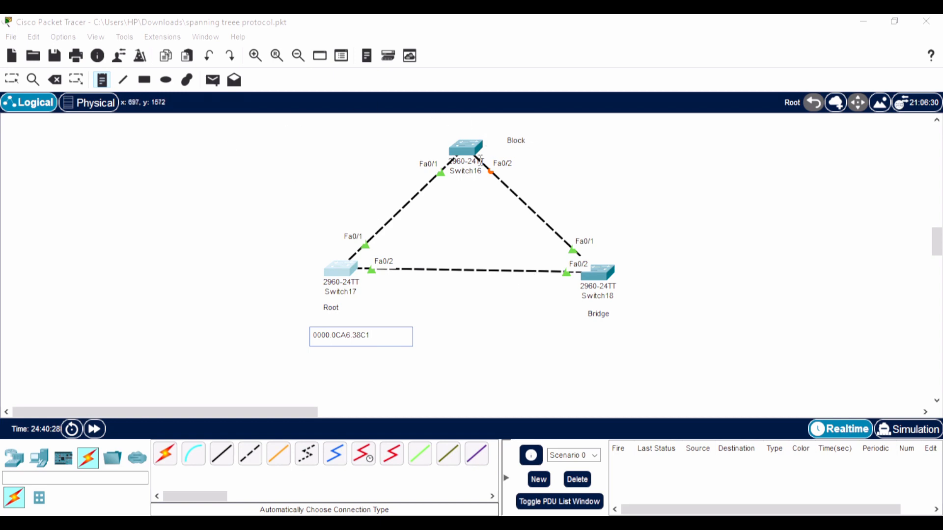
pyautogui.press('Escape')
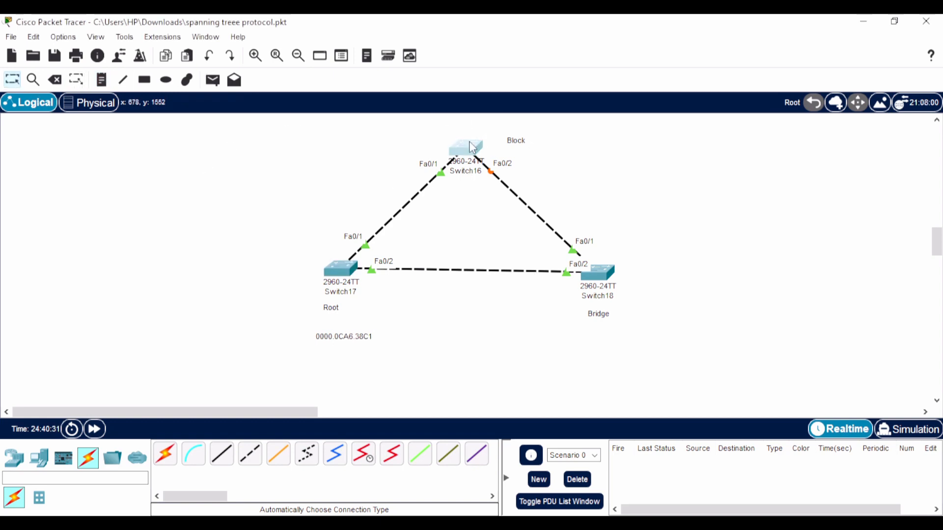
# - Open Switch16's command line interface and enter privileged EXEC mode with en
pyautogui.click(494, 177)
pyautogui.click(333, 57)
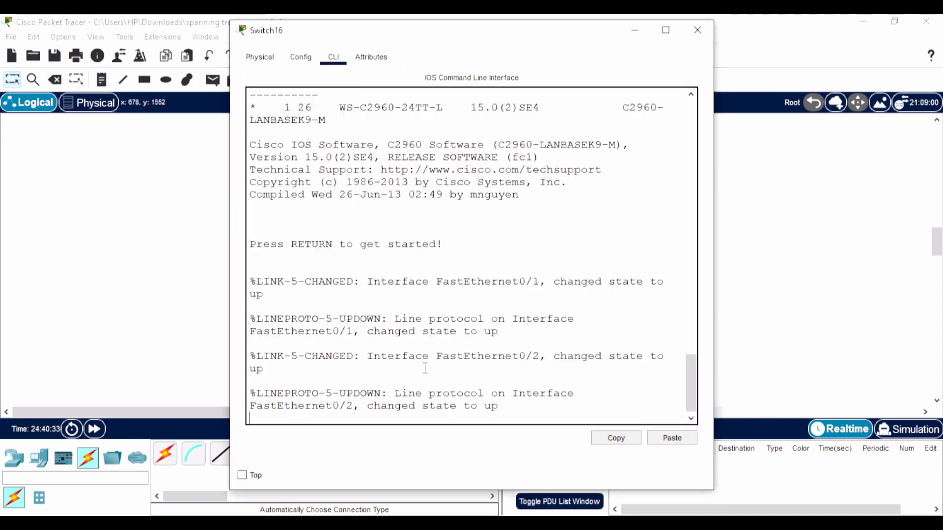
pyautogui.press('Return')
pyautogui.write('en')
pyautogui.press('Return')
pyautogui.press('Return')
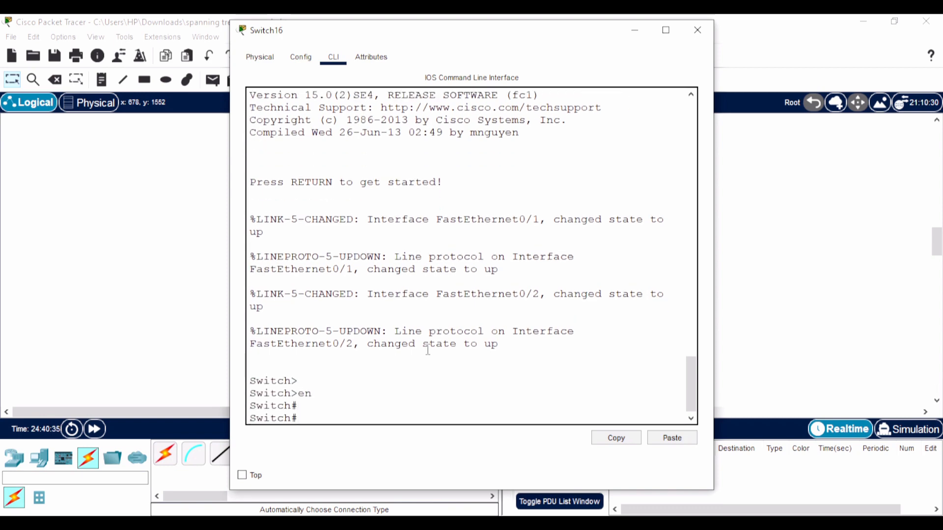
# - Run show spanning-tree on Switch16 and copy the Bridge ID address from its output
pyautogui.write('show sp')
pyautogui.press('Tab')
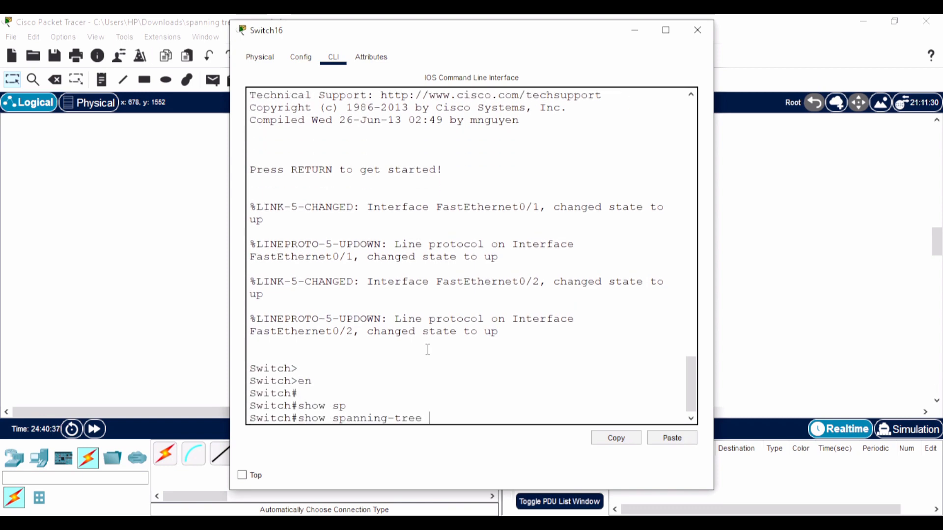
pyautogui.press('Return')
pyautogui.moveTo(416, 282); pyautogui.dragTo(549, 283)
pyautogui.click(614, 438)
pyautogui.click(638, 32)
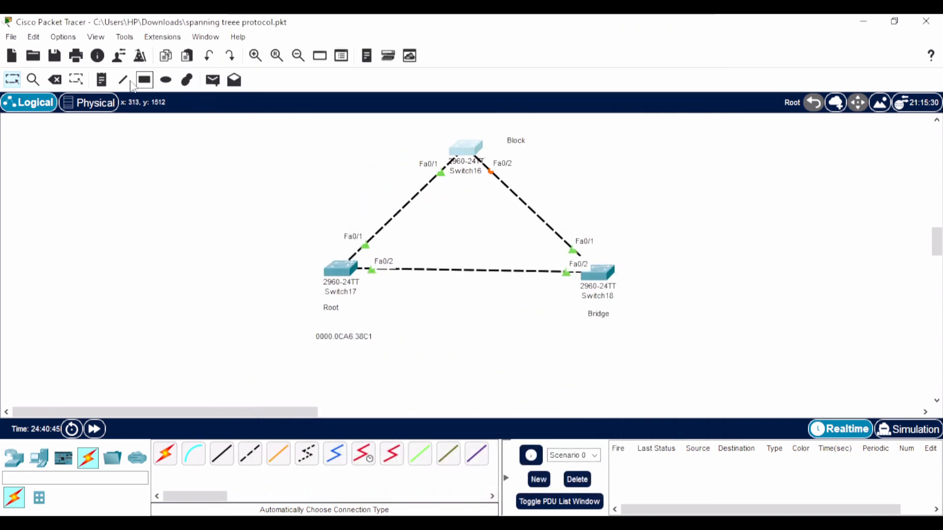
# - Add a note with the copied address 0090.2B58.20DC directly above Switch16
pyautogui.click(101, 79)
pyautogui.click(447, 121)
pyautogui.hotkey('ctrl', 'v')
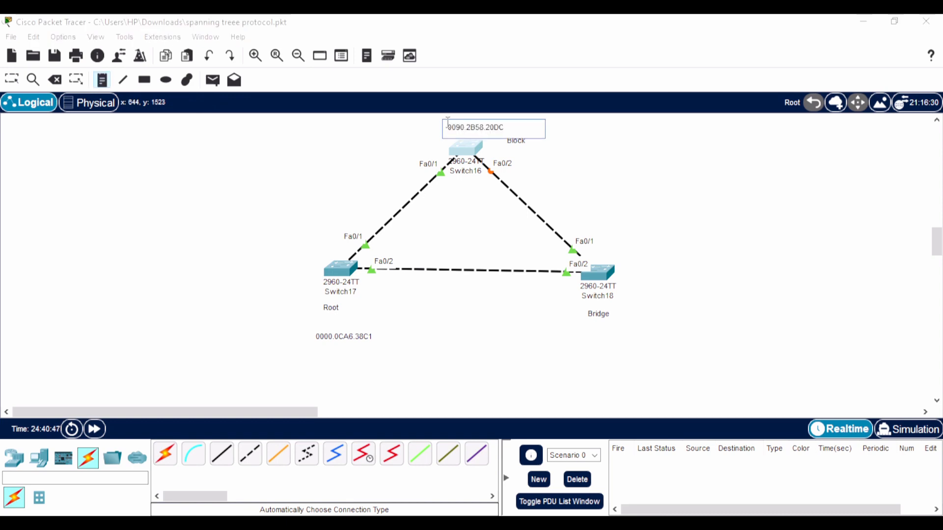
pyautogui.click(11, 80)
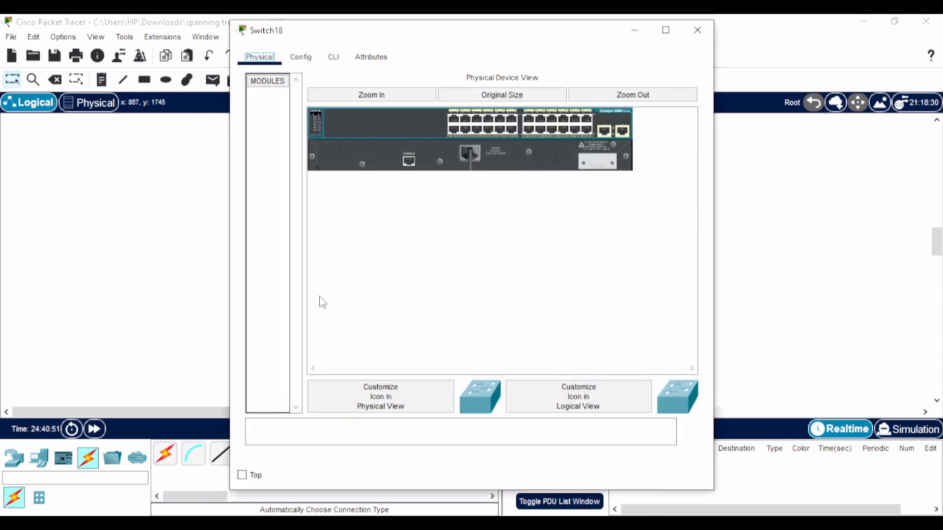
# - Open Switch18's command line interface and enter privileged EXEC mode with en
pyautogui.click(334, 58)
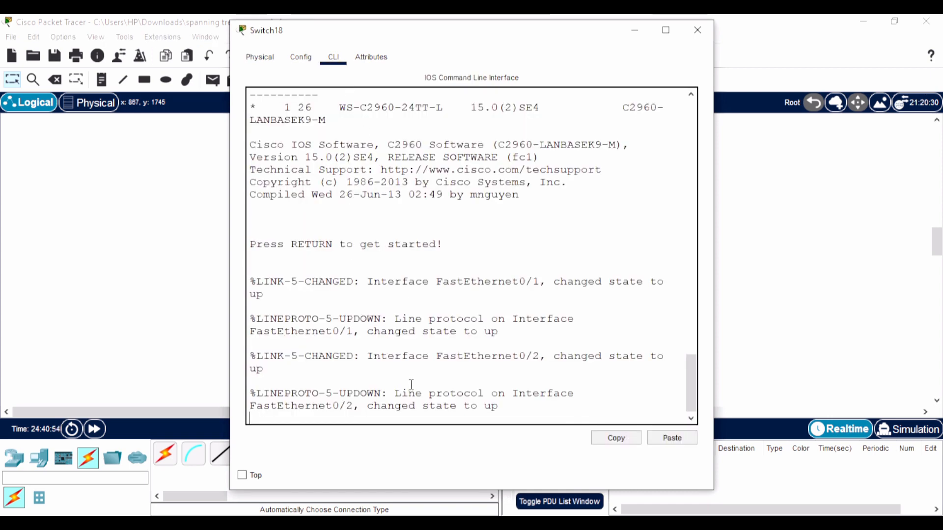
pyautogui.press('Return')
pyautogui.press('Return')
pyautogui.press('Return')
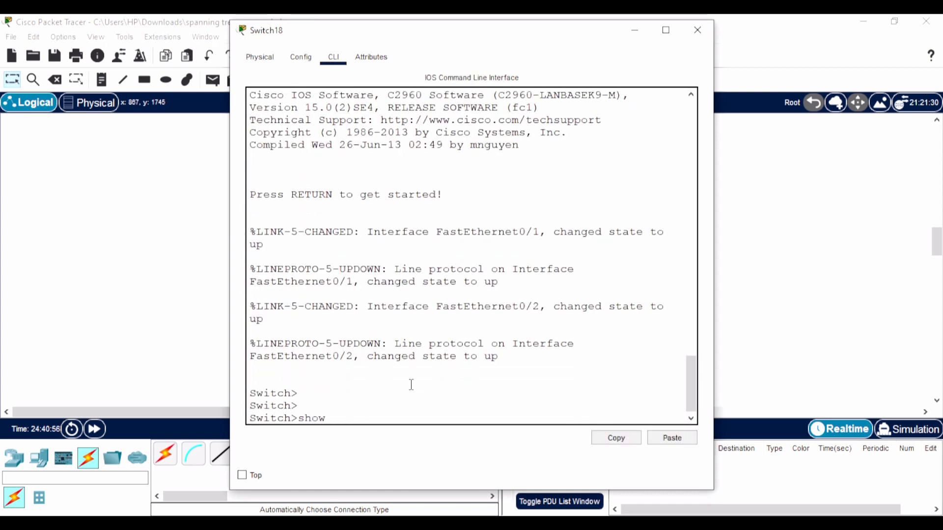
pyautogui.write('show sp')
pyautogui.press('Tab')
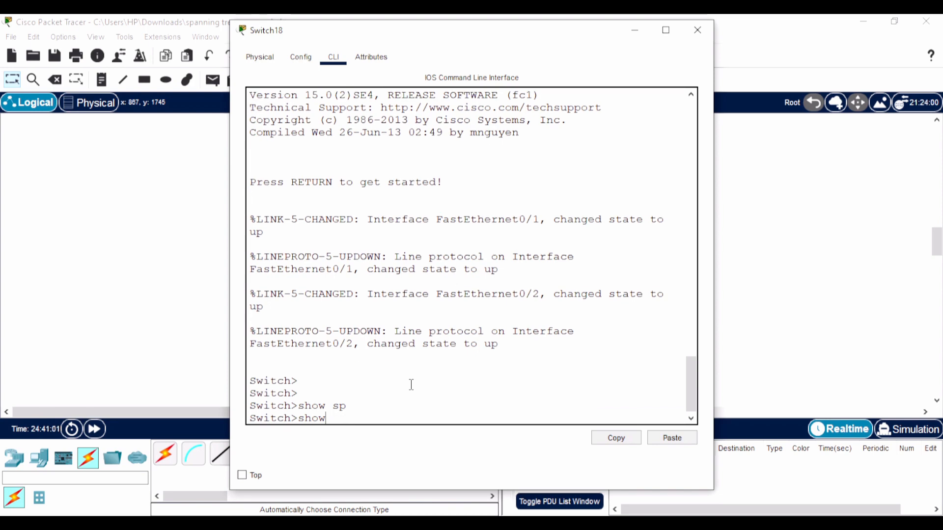
pyautogui.write('en')
pyautogui.press('Return')
pyautogui.press('Return')
# - Run show spanning-tree on Switch18 and copy the Bridge ID address 000D.BD74.19B0 from its output
pyautogui.write('s')
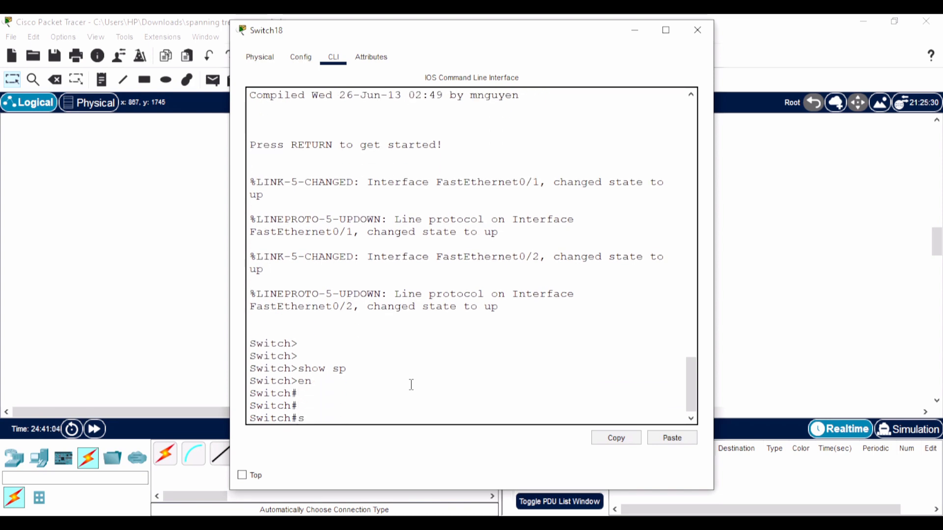
pyautogui.write('ho')
pyautogui.press('Tab')
pyautogui.write('s')
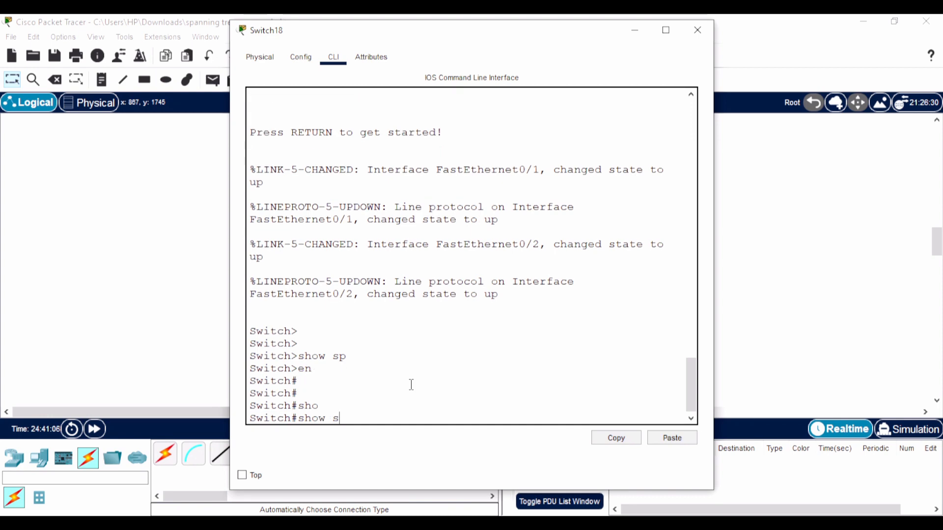
pyautogui.write('p')
pyautogui.press('Tab')
pyautogui.press('Return')
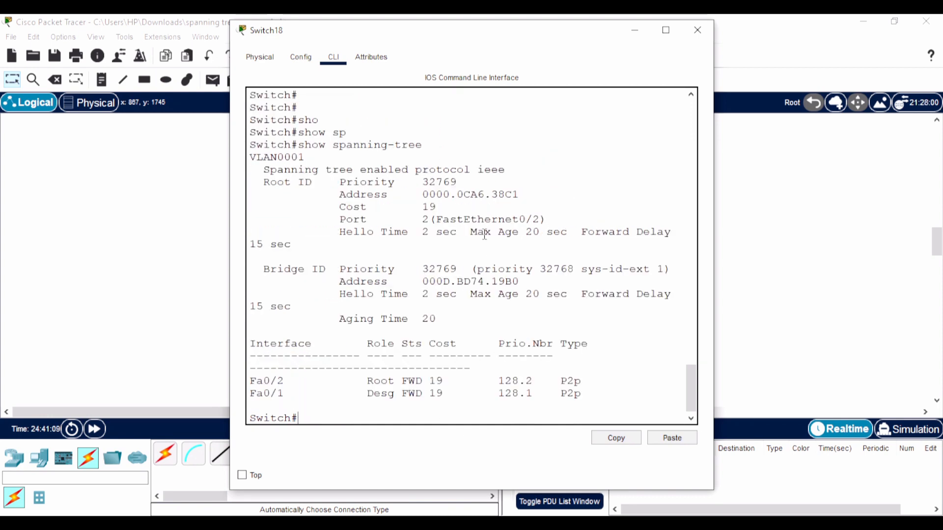
pyautogui.moveTo(423, 284); pyautogui.dragTo(519, 284)
pyautogui.click(615, 437)
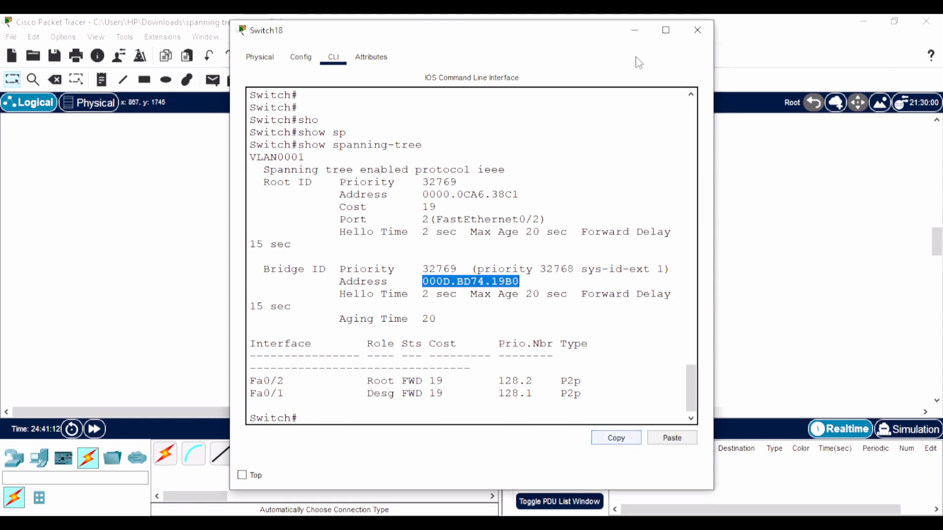
pyautogui.click(633, 29)
# - Add a note with Switch18's copied address 000D.BD74.19B0 below the "Bridge" label
pyautogui.click(580, 334)
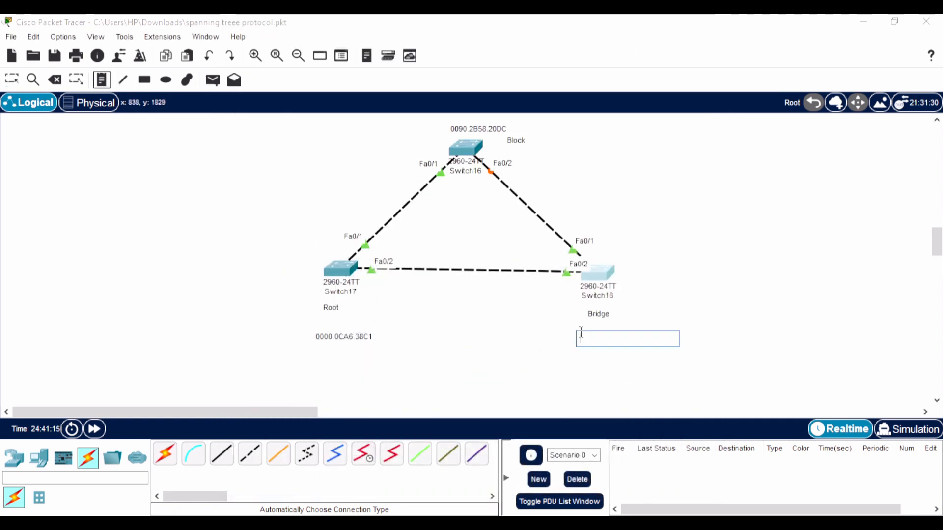
pyautogui.hotkey('ctrl', 'v')
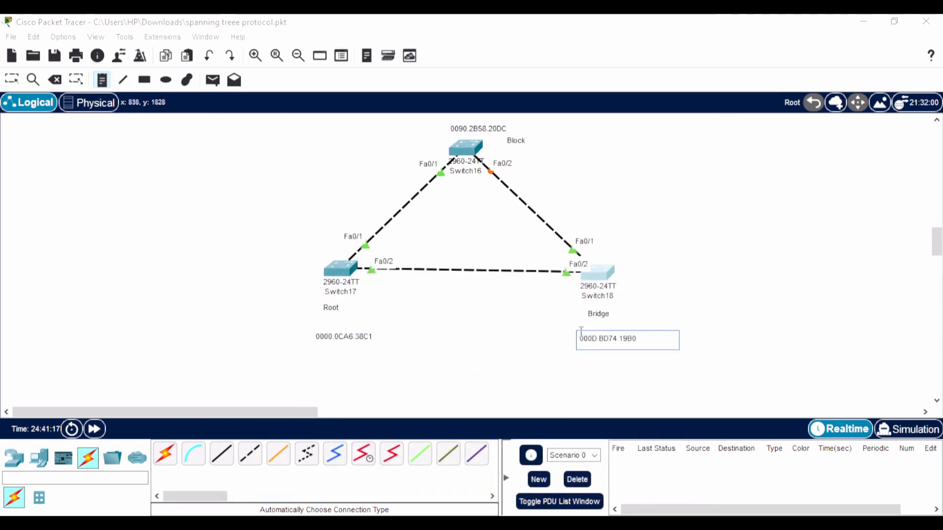
pyautogui.click(11, 79)
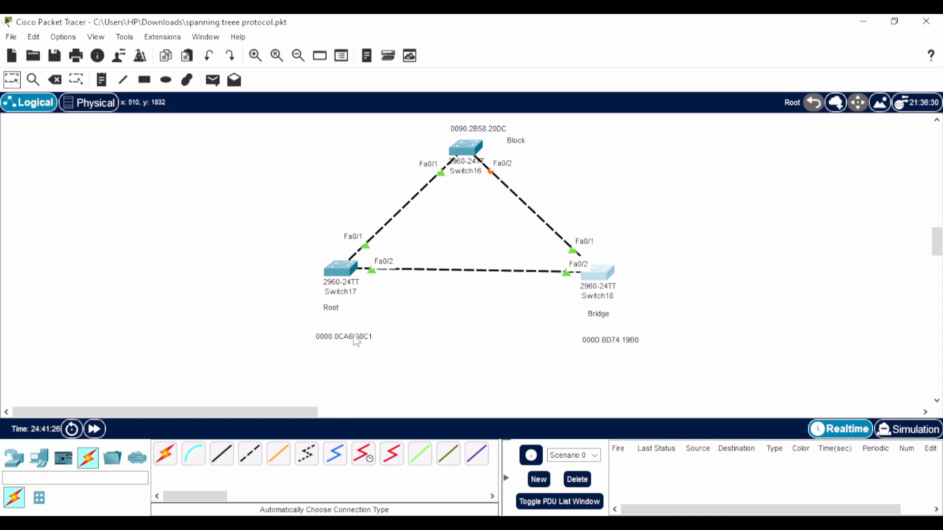
# - Stack the three MAC address notes beside Switch17 for comparison, in the order 0000.0CA6.38C1, 000D.BD74.19B0, 0090.2B58.20DC
pyautogui.moveTo(352, 343); pyautogui.dragTo(280, 277)
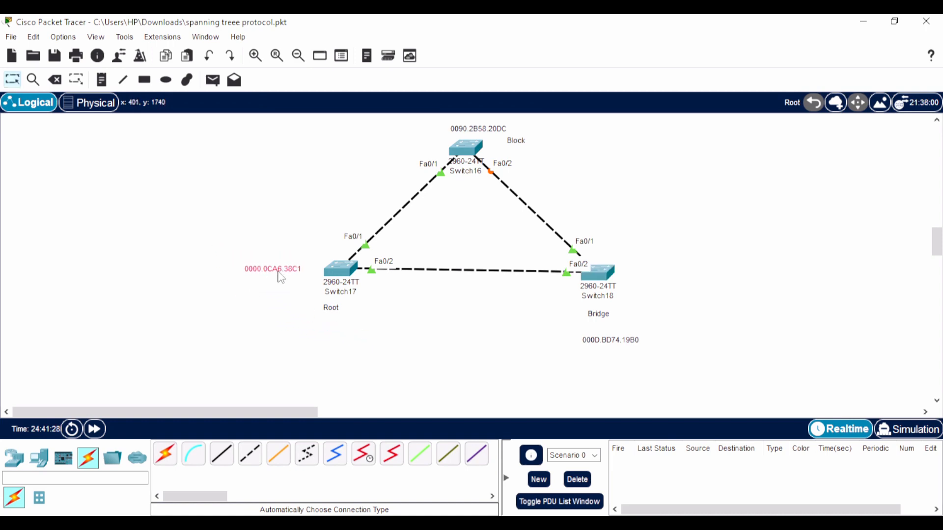
pyautogui.moveTo(612, 341); pyautogui.dragTo(275, 288)
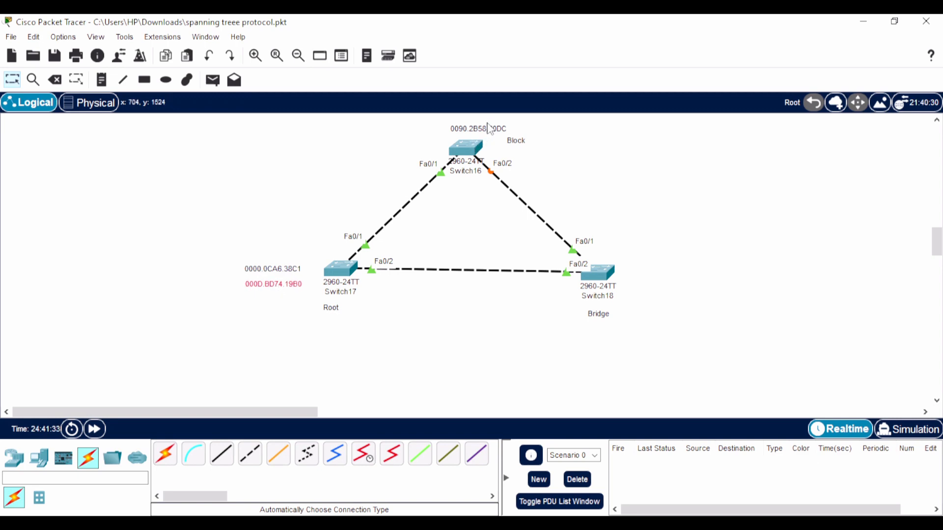
pyautogui.moveTo(488, 129); pyautogui.dragTo(280, 304)
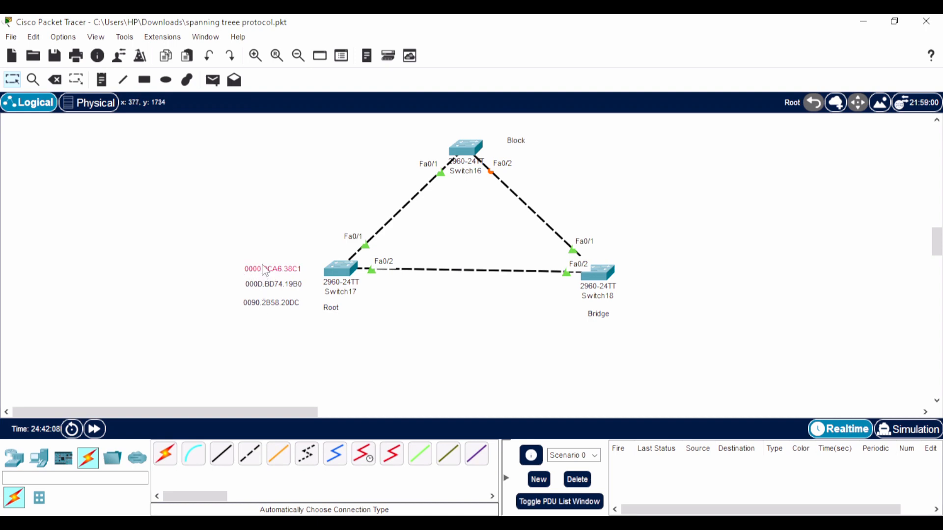
# - Return the MAC address notes to their switches: below "Root", below "Bridge" and above Switch16
pyautogui.moveTo(264, 274); pyautogui.dragTo(604, 328)
pyautogui.moveTo(271, 305); pyautogui.dragTo(470, 130)
pyautogui.moveTo(608, 326); pyautogui.dragTo(608, 331)
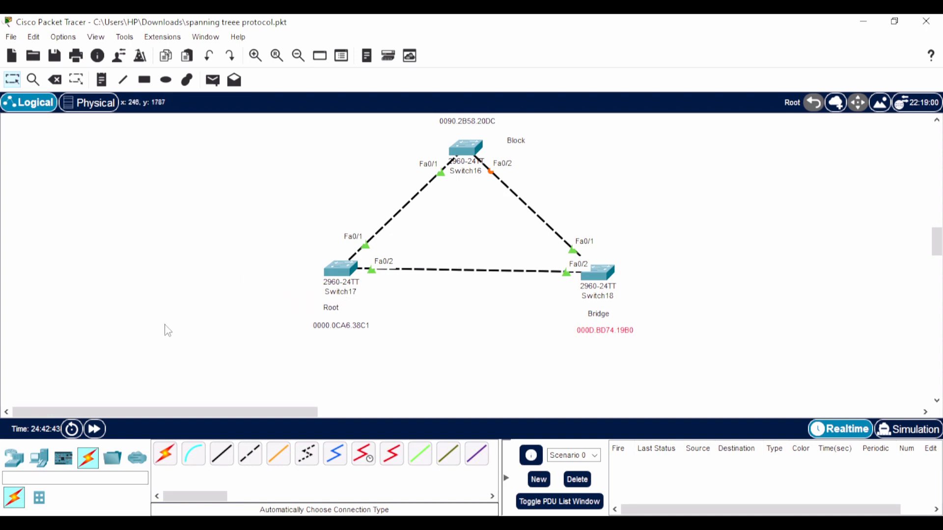
# - Place a PC to the left of Switch17 and connect the two with an automatically chosen cable
pyautogui.click(39, 458)
pyautogui.click(165, 454)
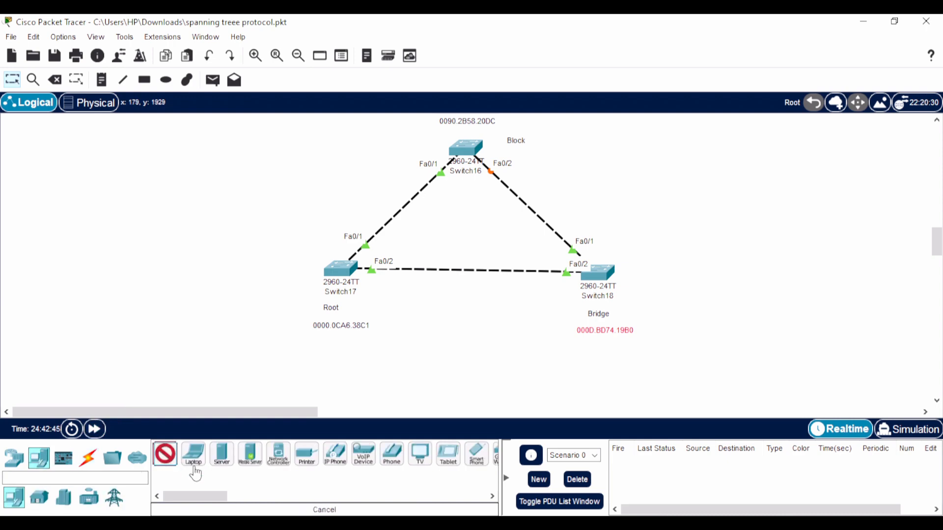
pyautogui.click(153, 271)
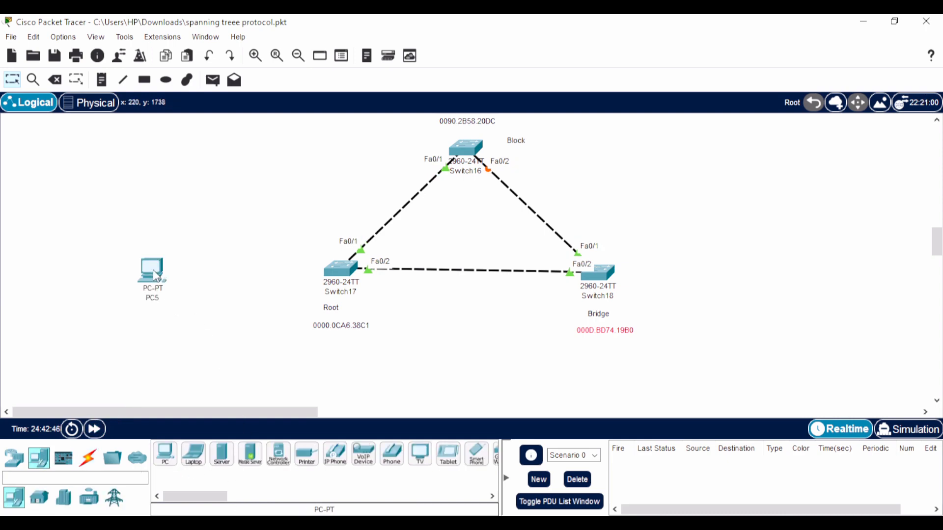
pyautogui.click(88, 458)
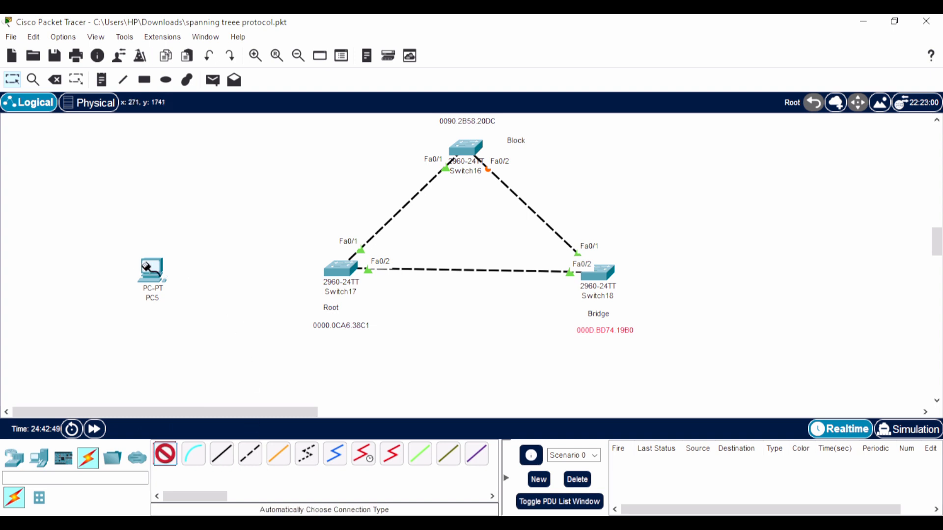
pyautogui.click(152, 269)
pyautogui.click(343, 271)
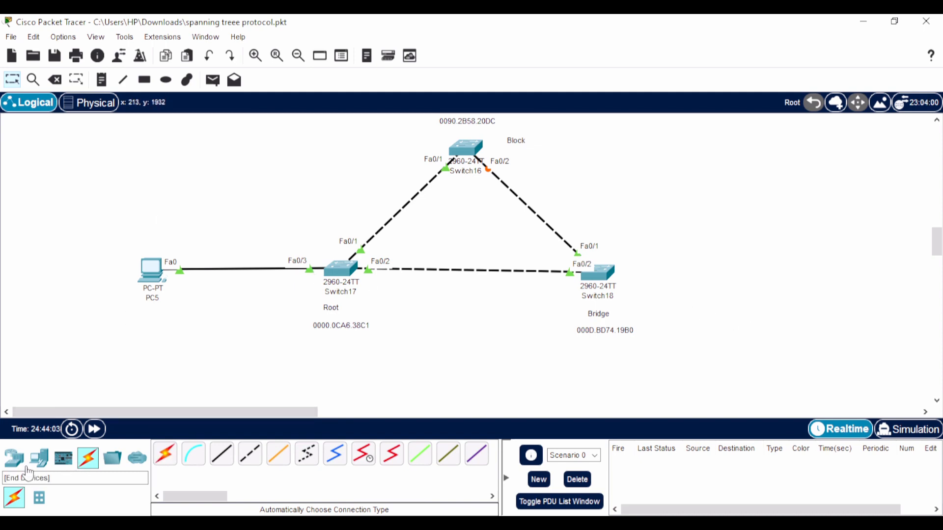
# - Place a second PC to the right of Switch18
pyautogui.click(38, 457)
pyautogui.click(165, 454)
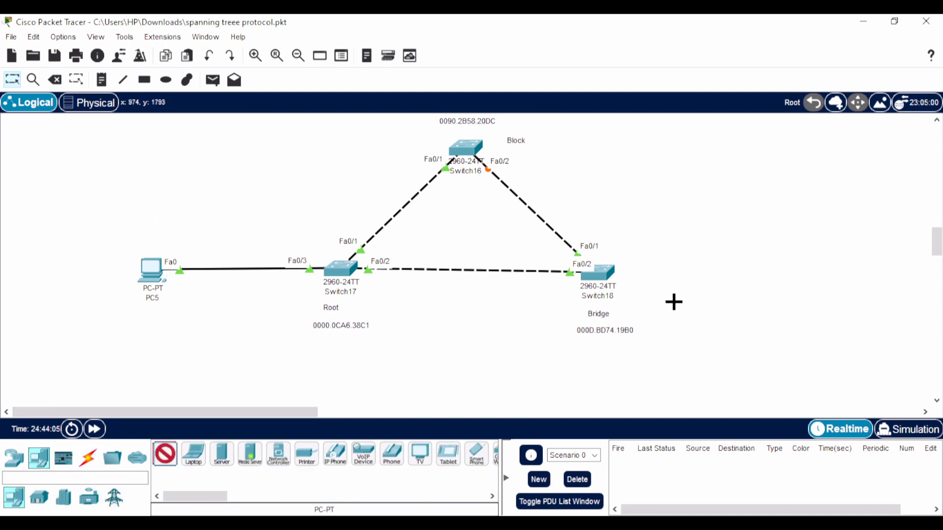
pyautogui.click(761, 272)
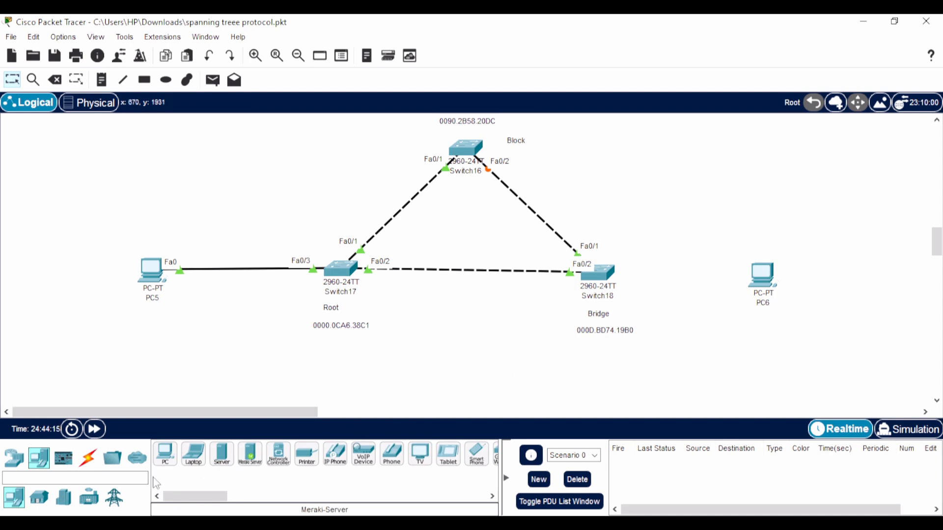
# - Open Switch18's command line, exit the current session and re-enter privileged EXEC mode with en
pyautogui.click(603, 276)
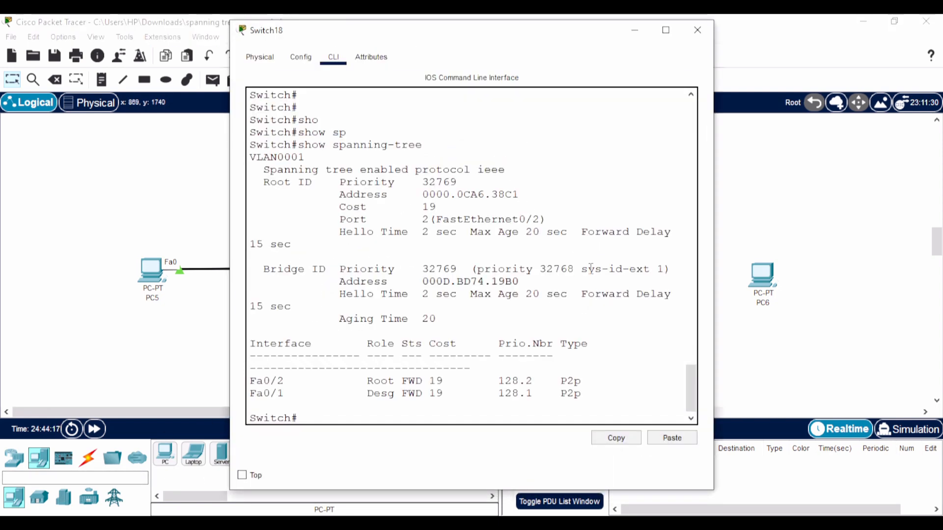
pyautogui.write('e')
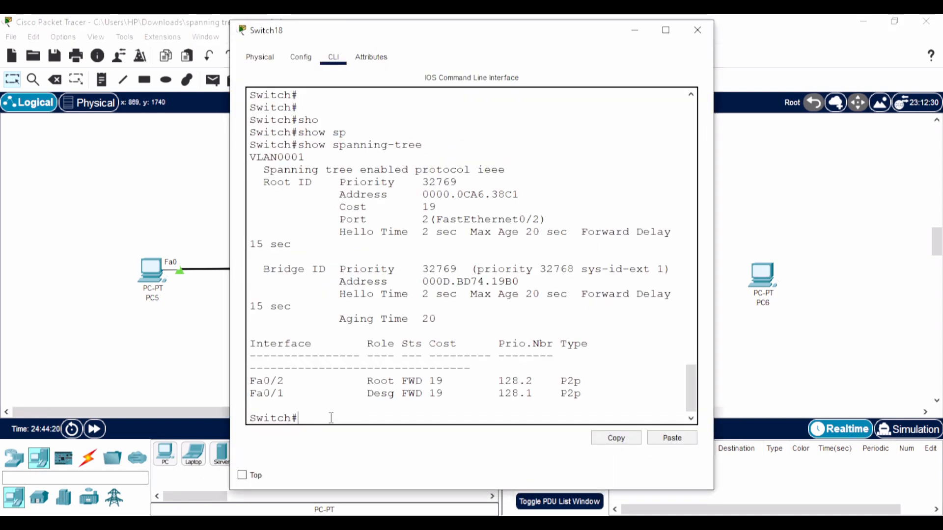
pyautogui.write('xit')
pyautogui.press('Return')
pyautogui.press('Return')
pyautogui.press('Return')
pyautogui.press('Return')
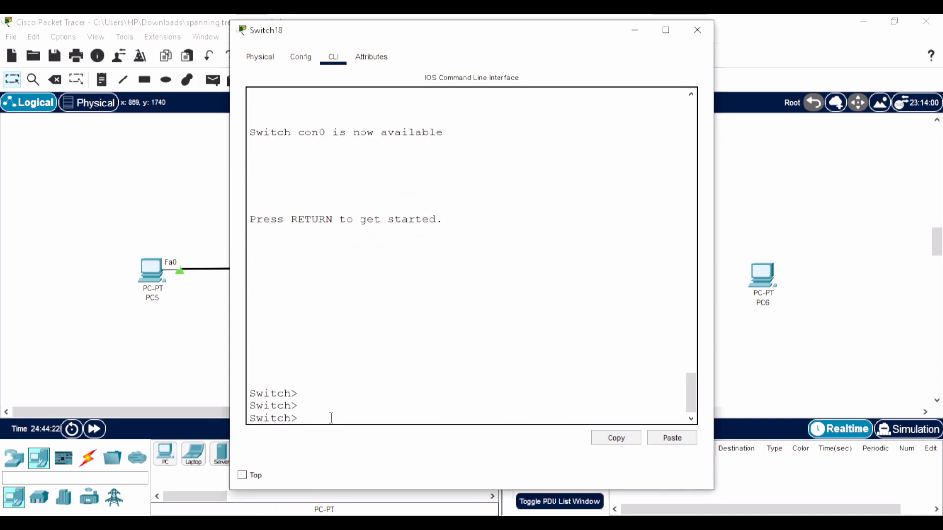
pyautogui.write('en')
pyautogui.press('Return')
pyautogui.press('Return')
pyautogui.press('Return')
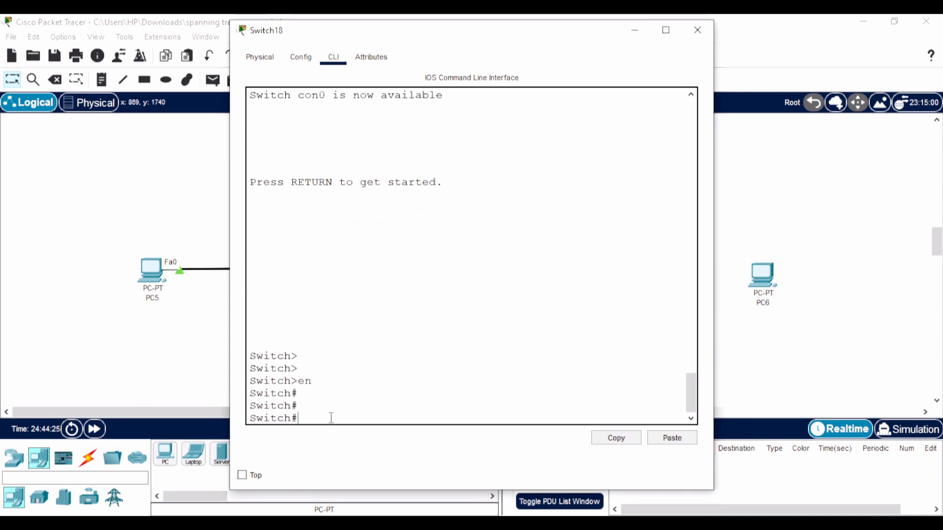
# - Enter global configuration mode on Switch18 and select interface fa0/3
pyautogui.write('conf t')
pyautogui.press('Return')
pyautogui.press('Return')
pyautogui.press('Return')
pyautogui.write('int')
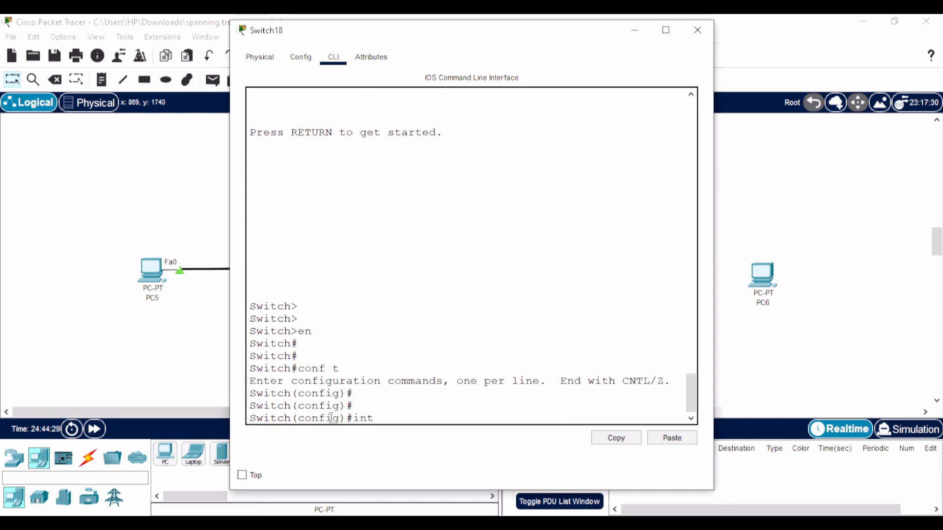
pyautogui.write(' fa0')
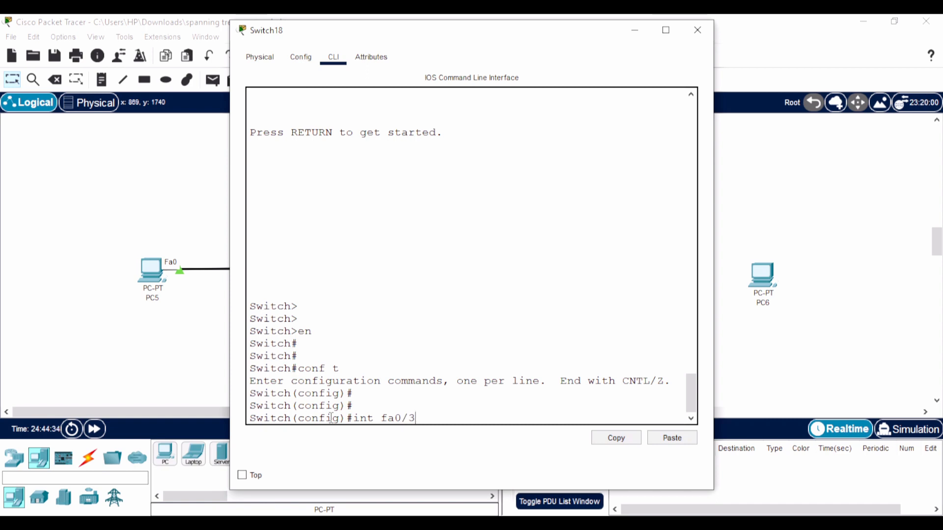
pyautogui.write('/3')
pyautogui.press('Return')
pyautogui.press('Return')
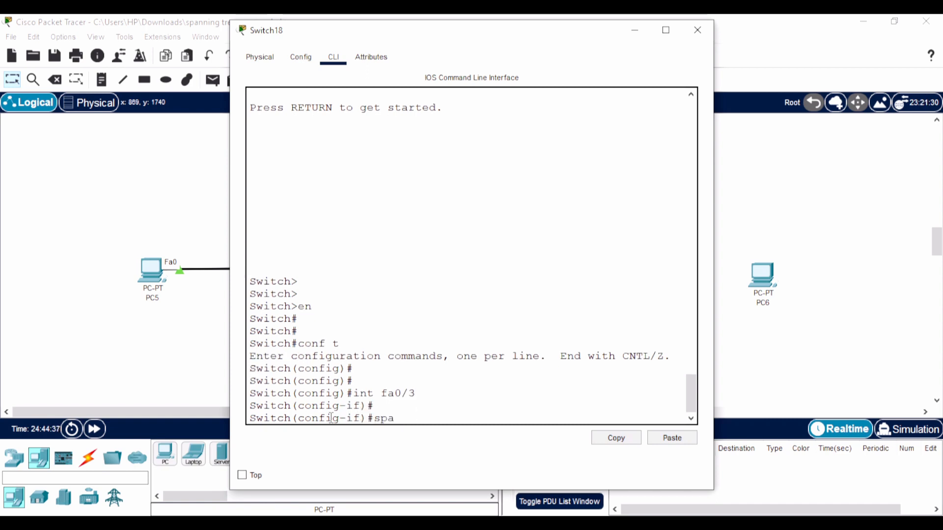
# - Enable spanning-tree portfast on Switch18's fa0/3 and highlight the key parts of the resulting warning text
pyautogui.write('spa')
pyautogui.press('Tab')
pyautogui.write('port')
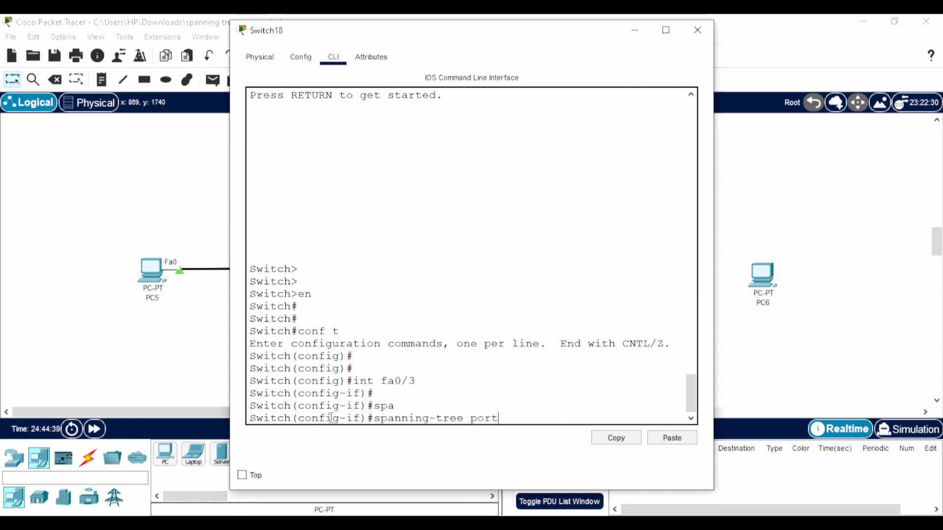
pyautogui.write('f')
pyautogui.press('Tab')
pyautogui.press('Return')
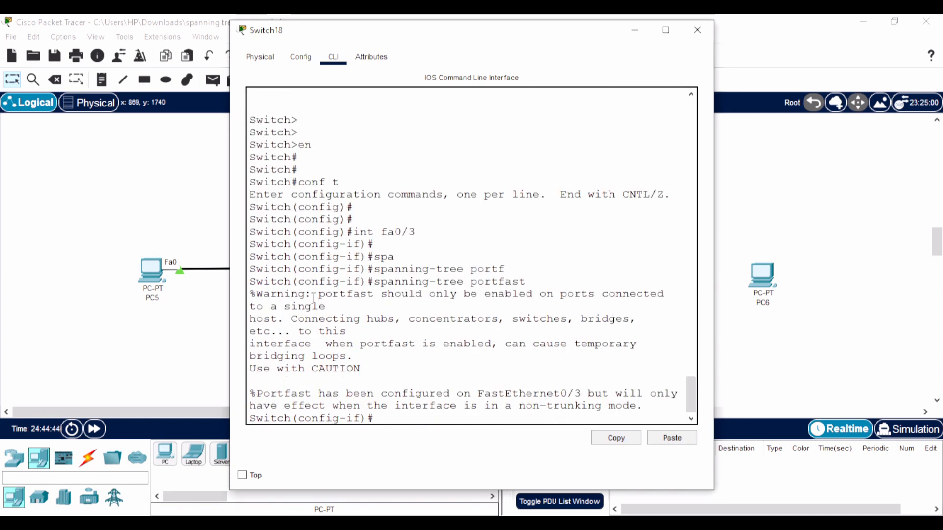
pyautogui.moveTo(318, 294); pyautogui.dragTo(642, 302)
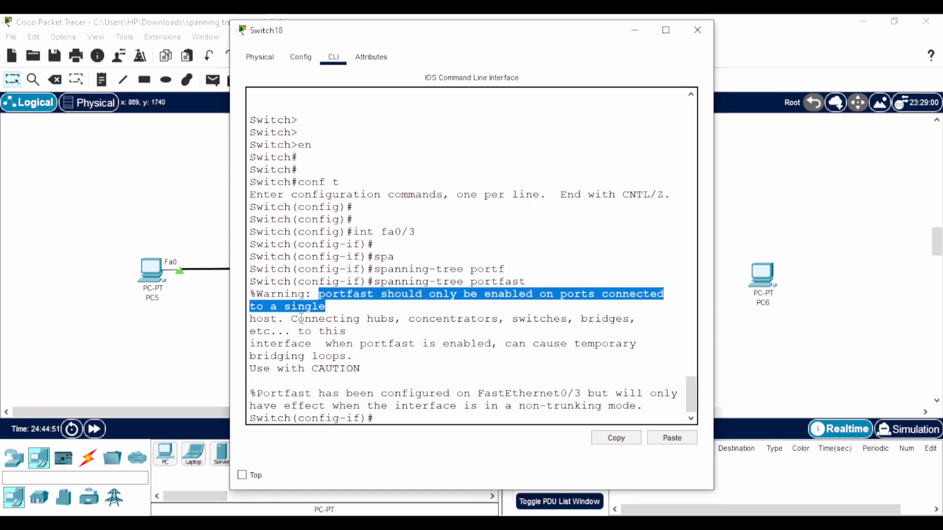
pyautogui.moveTo(284, 320); pyautogui.dragTo(249, 321)
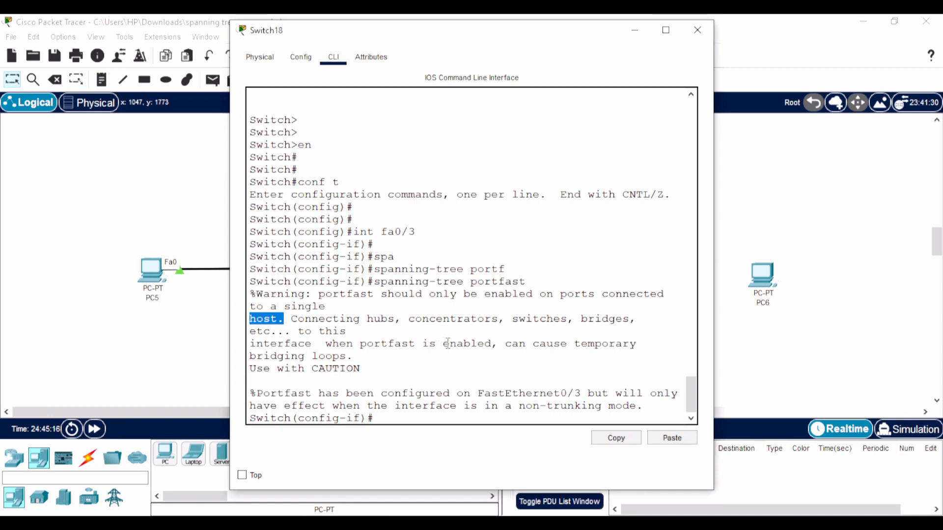
pyautogui.moveTo(353, 357); pyautogui.dragTo(249, 357)
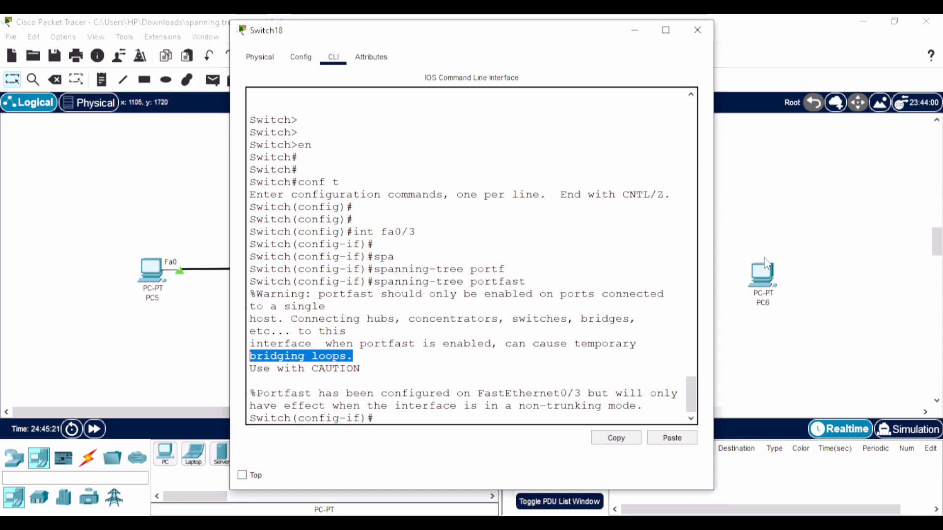
pyautogui.moveTo(576, 39); pyautogui.dragTo(436, 99)
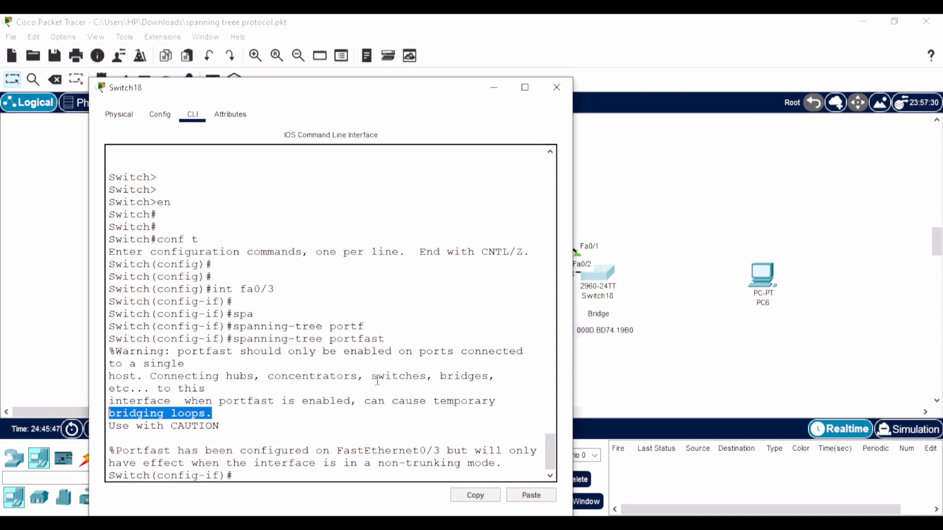
# - Minimise the Switch18 window and connect Switch18 to PC6 with an automatically chosen cable
pyautogui.click(493, 89)
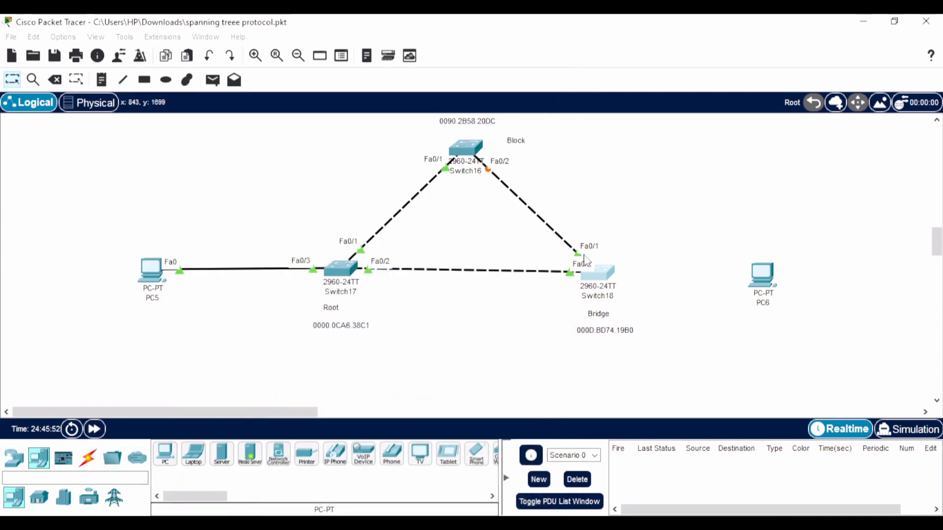
pyautogui.click(88, 458)
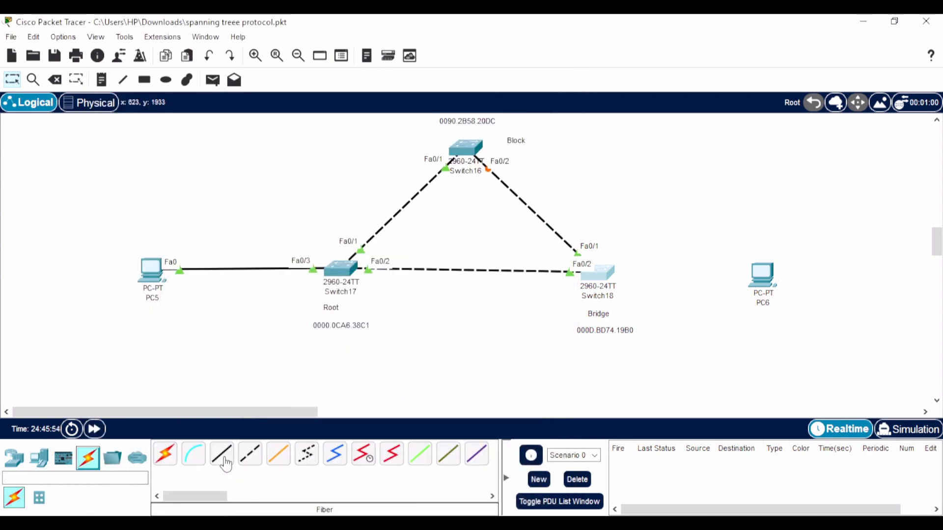
pyautogui.click(163, 462)
pyautogui.click(597, 272)
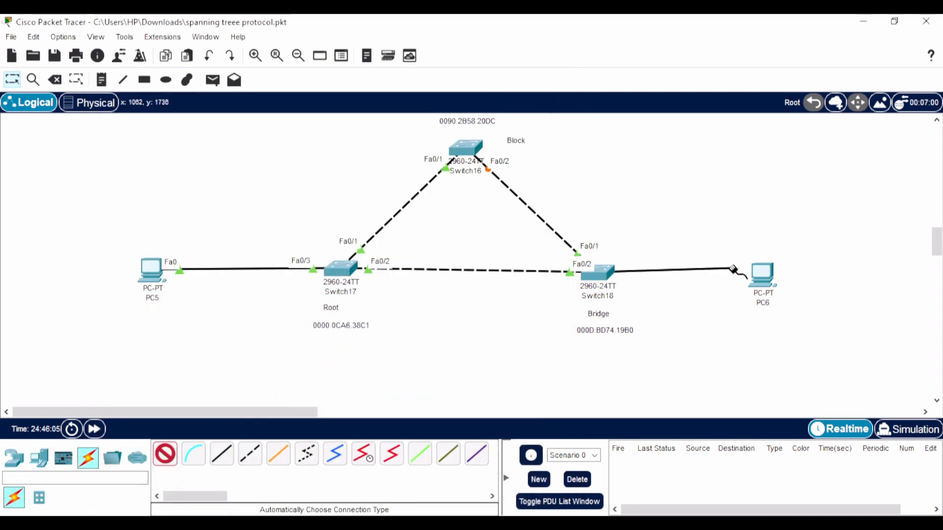
pyautogui.click(764, 273)
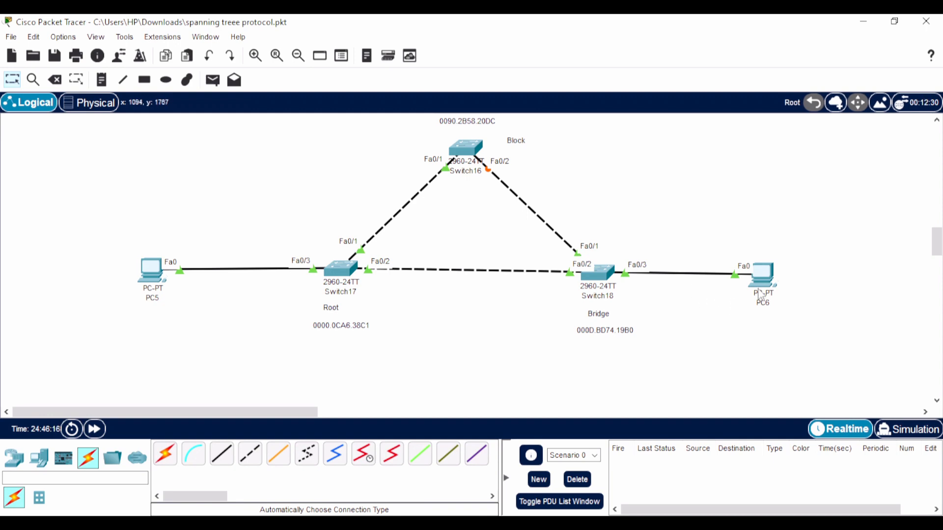
pyautogui.moveTo(769, 286)
# - Bring back Switch18's command line and examine the messages about the portfast configuration on FastEthernet0/3
pyautogui.click(519, 523)
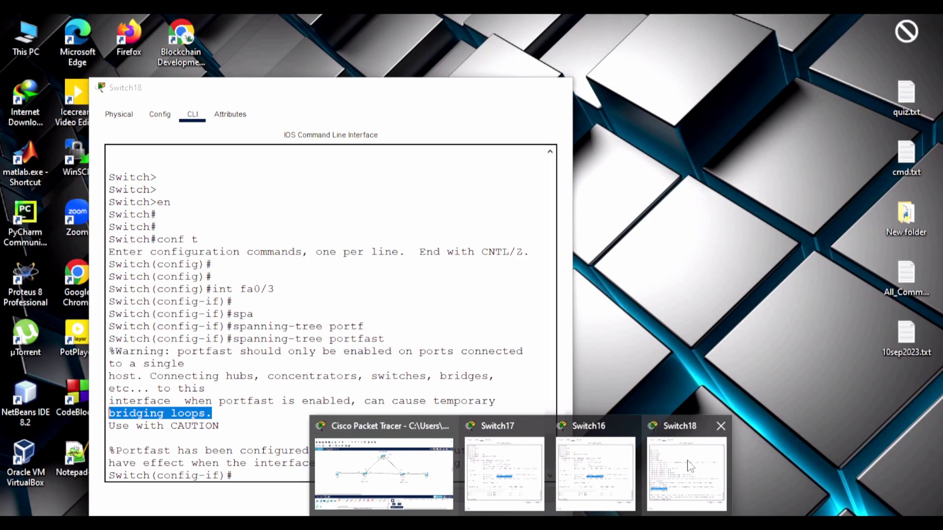
pyautogui.click(668, 466)
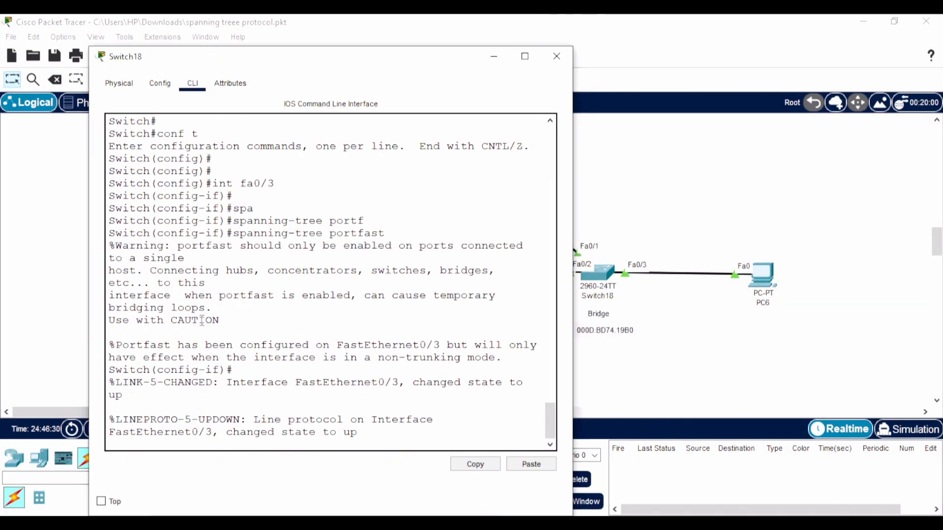
pyautogui.moveTo(159, 321); pyautogui.dragTo(256, 320)
pyautogui.click(175, 330)
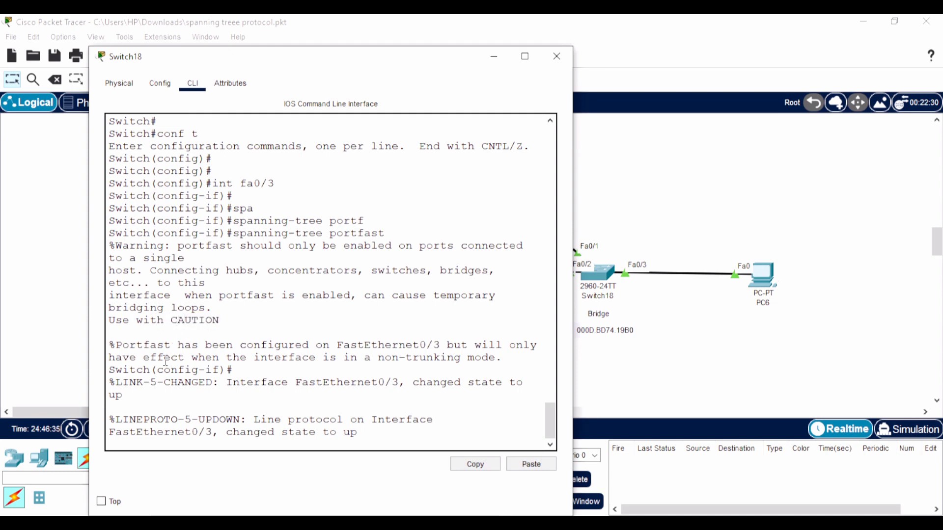
pyautogui.moveTo(140, 346); pyautogui.dragTo(445, 342)
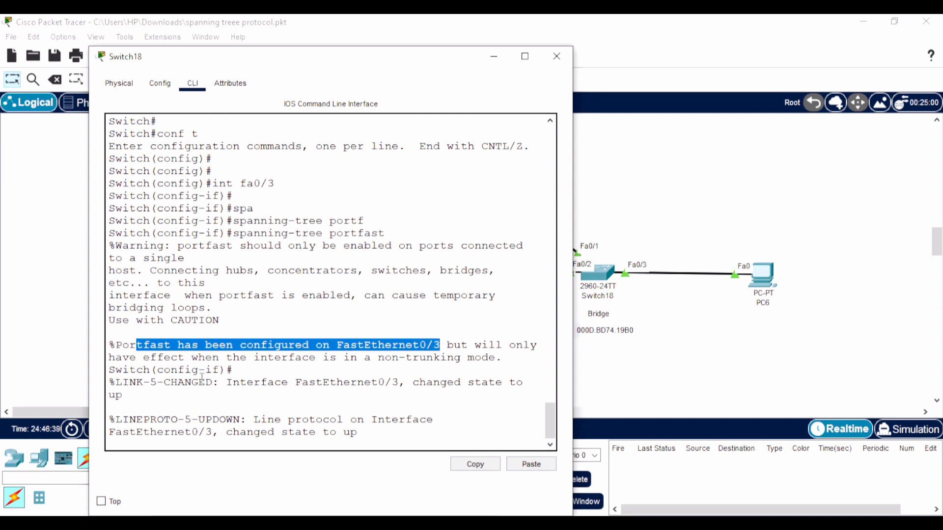
pyautogui.moveTo(195, 360); pyautogui.dragTo(505, 361)
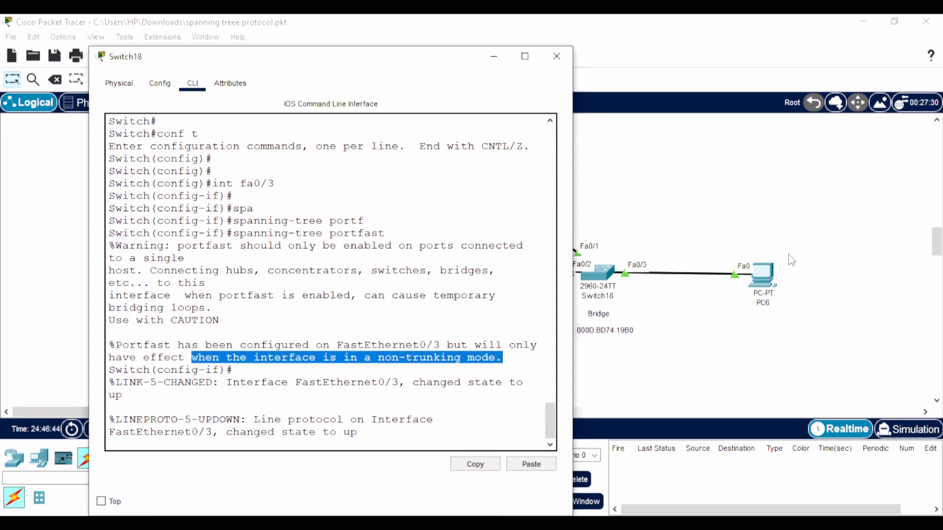
pyautogui.scroll(-1, 148, 442)
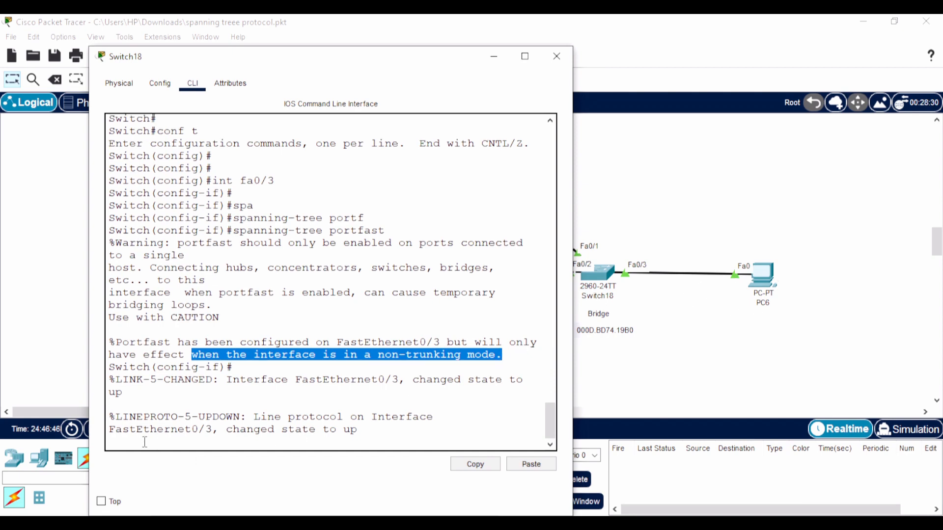
# - Set Switch18's interface fa0/3 to access mode with switchport mode access
pyautogui.click(153, 440)
pyautogui.press('Return')
pyautogui.press('Return')
pyautogui.press('Return')
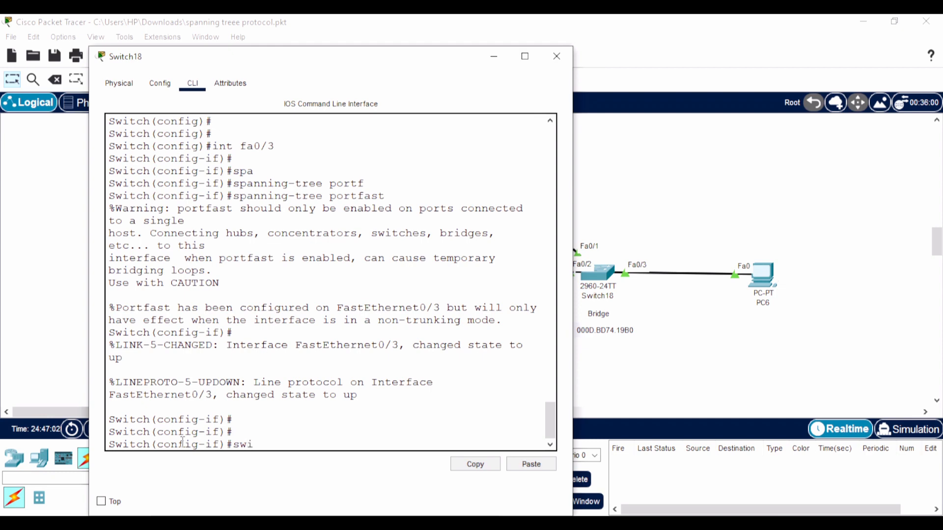
pyautogui.press('Tab')
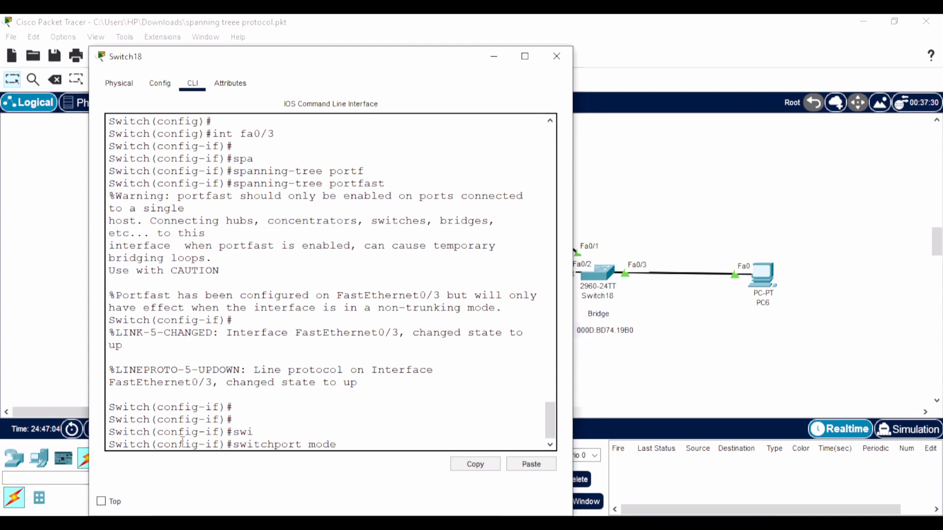
pyautogui.write('mode access')
pyautogui.press('Return')
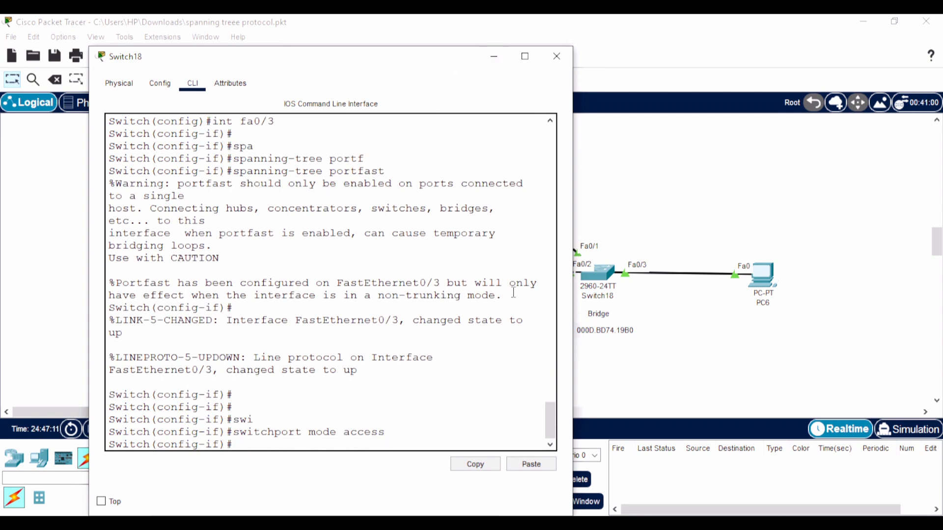
# - Minimise the Switch18 window and delete PC6 from the topology
pyautogui.click(493, 61)
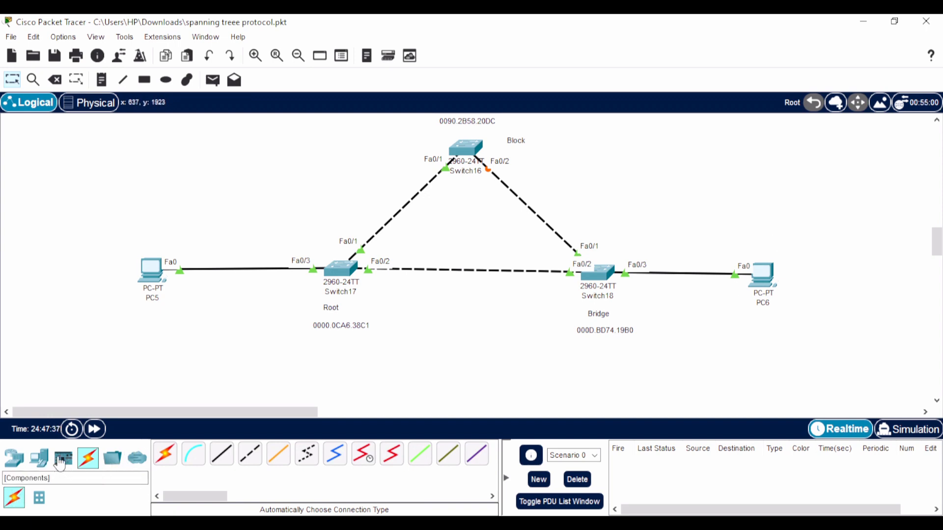
pyautogui.click(55, 79)
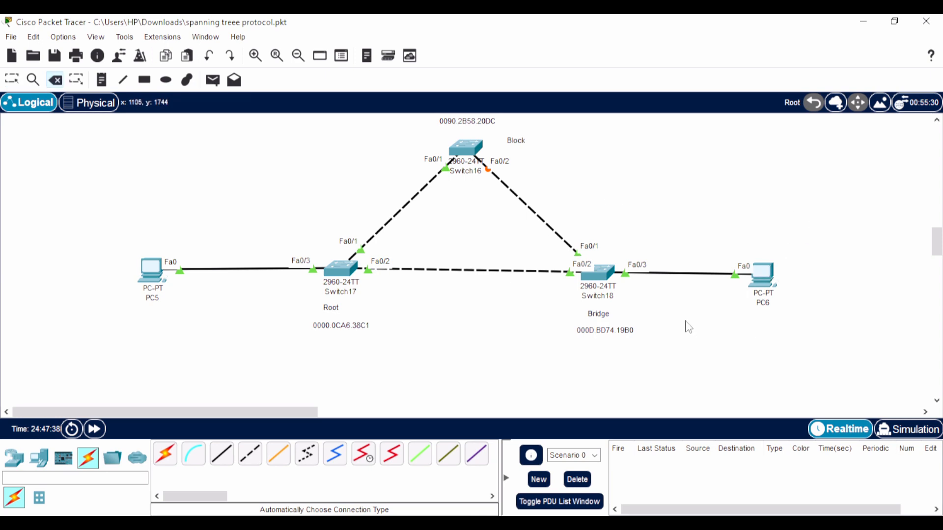
pyautogui.click(761, 273)
pyautogui.click(460, 288)
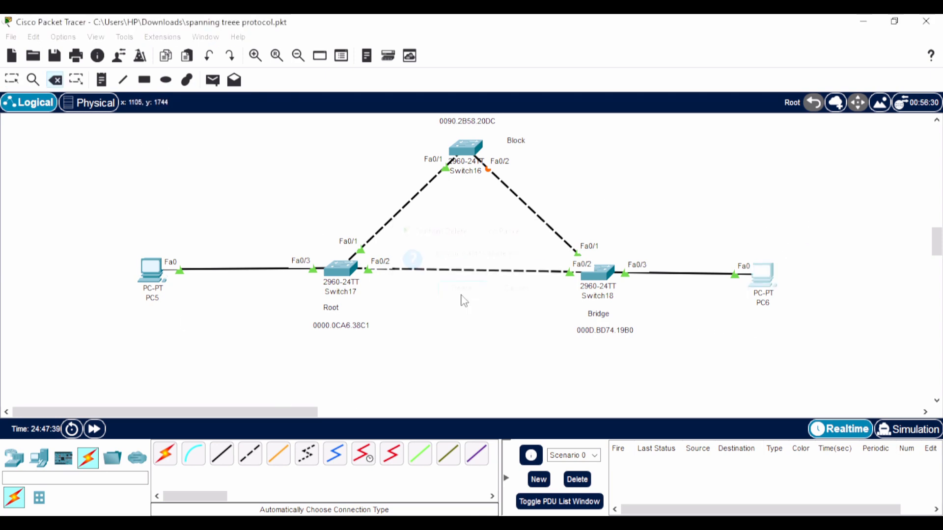
# - Place a new 2960 switch to the right of Switch18, where PC6 was
pyautogui.click(39, 458)
pyautogui.click(39, 497)
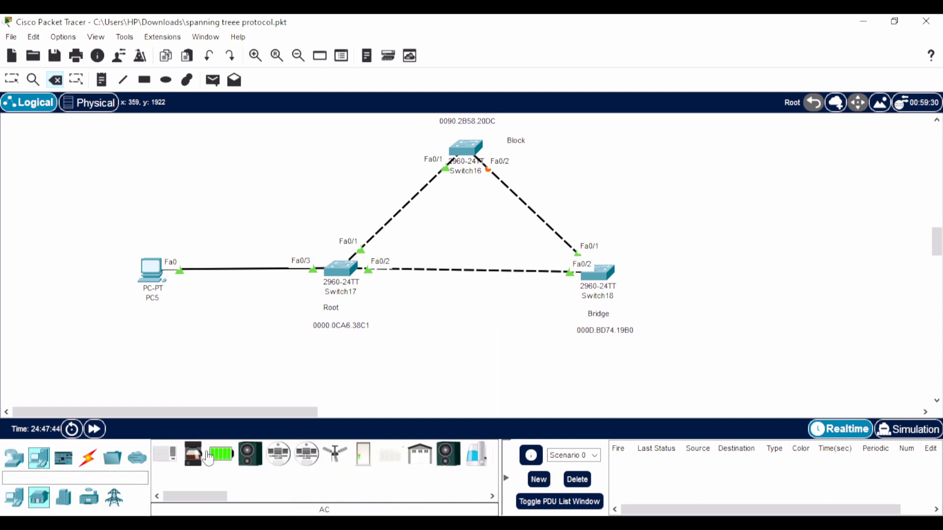
pyautogui.click(14, 458)
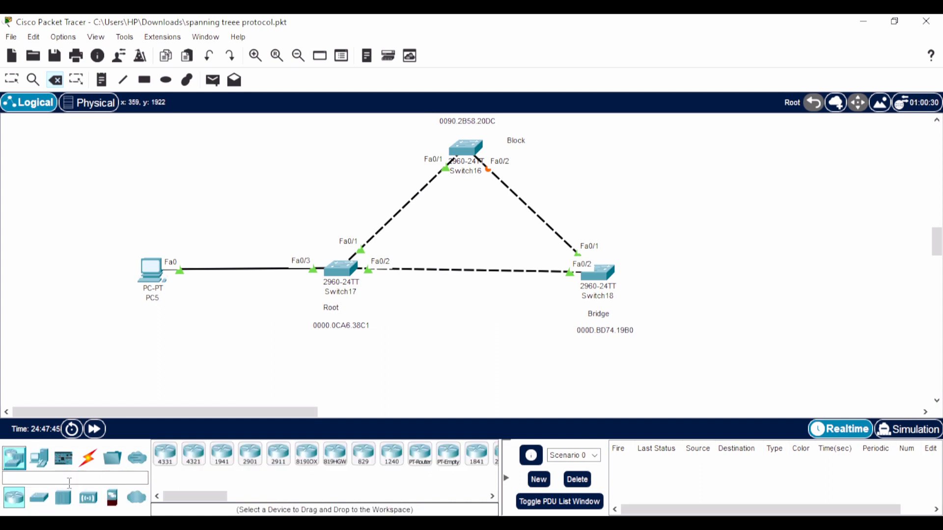
pyautogui.click(39, 498)
pyautogui.click(164, 454)
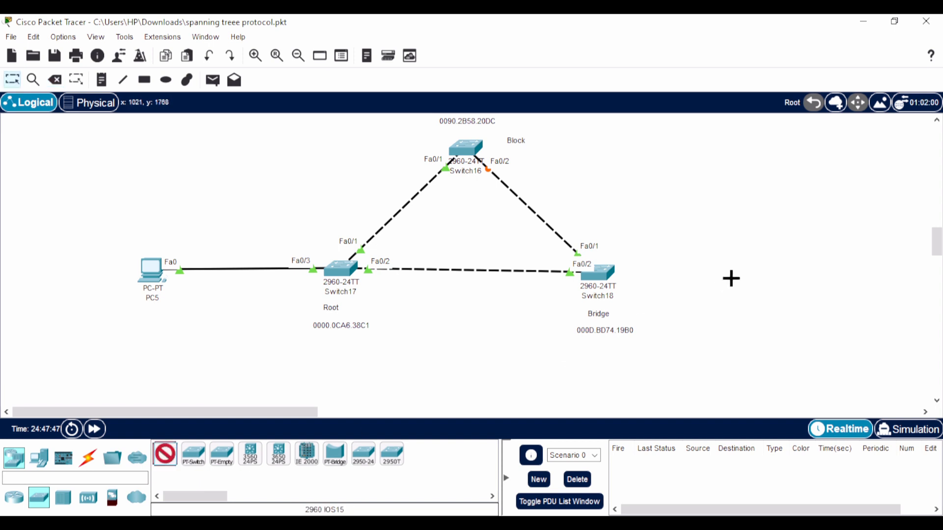
pyautogui.click(761, 273)
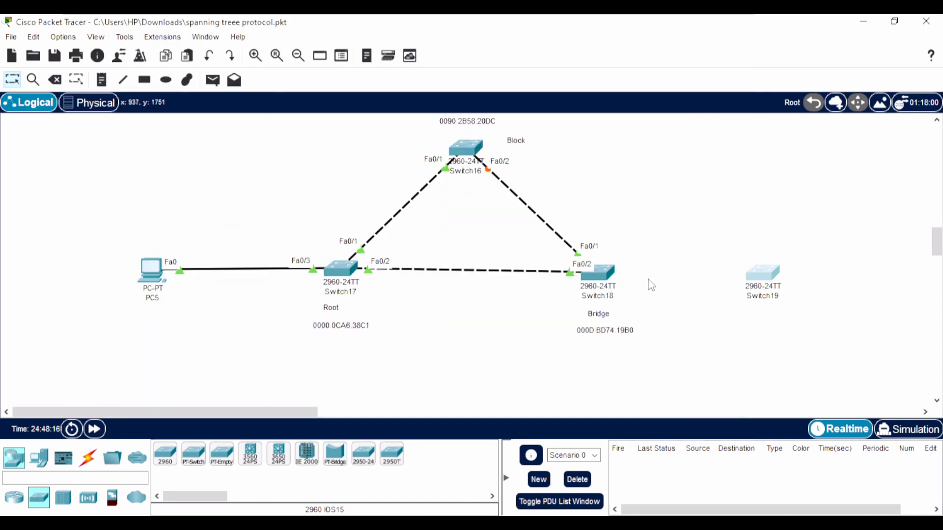
# - Enable BPDU guard on Switch18's interface fa0/3 with spanning-tree bpduguard enable
pyautogui.click(598, 273)
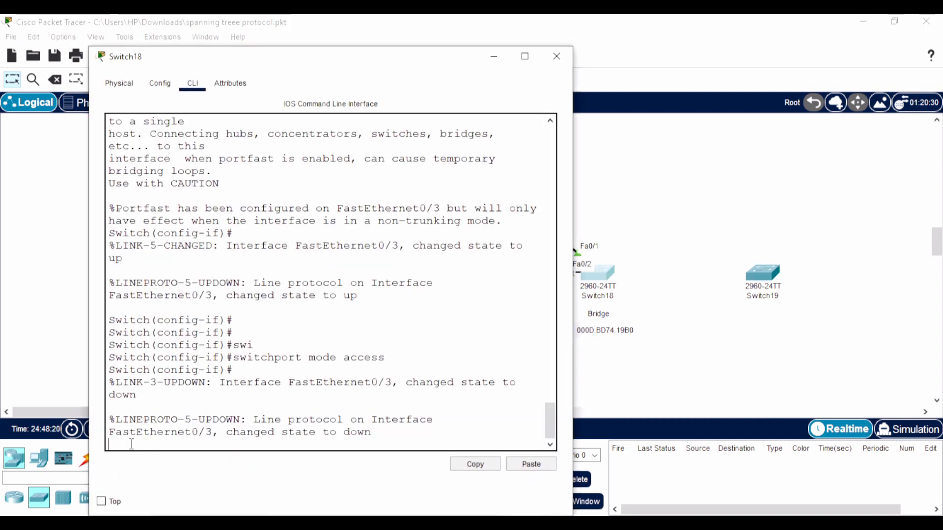
pyautogui.press('Return')
pyautogui.press('Return')
pyautogui.press('Return')
pyautogui.press('Return')
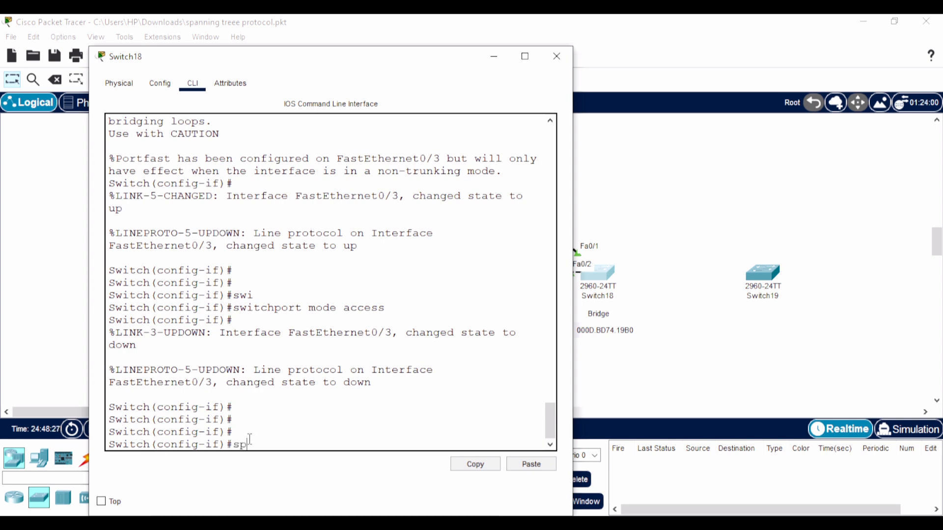
pyautogui.write('sp')
pyautogui.press('Tab')
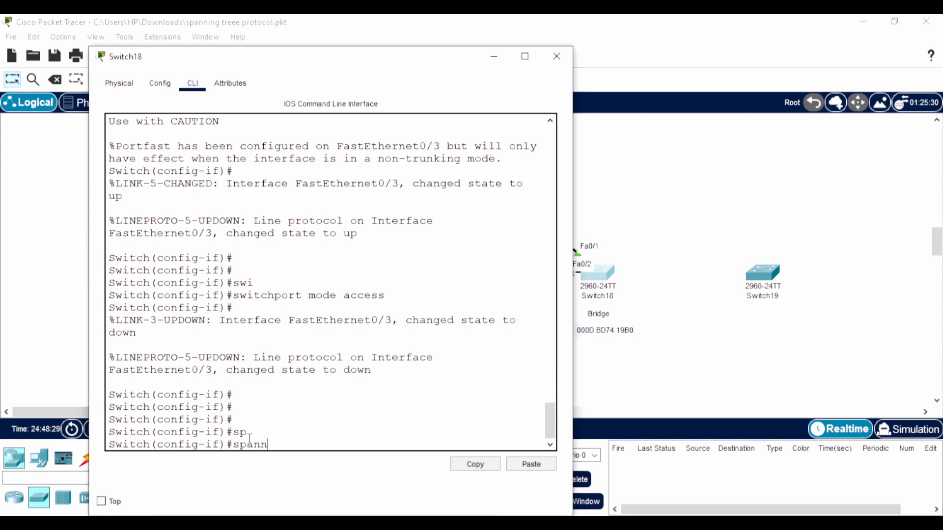
pyautogui.write('anni')
pyautogui.press('Tab')
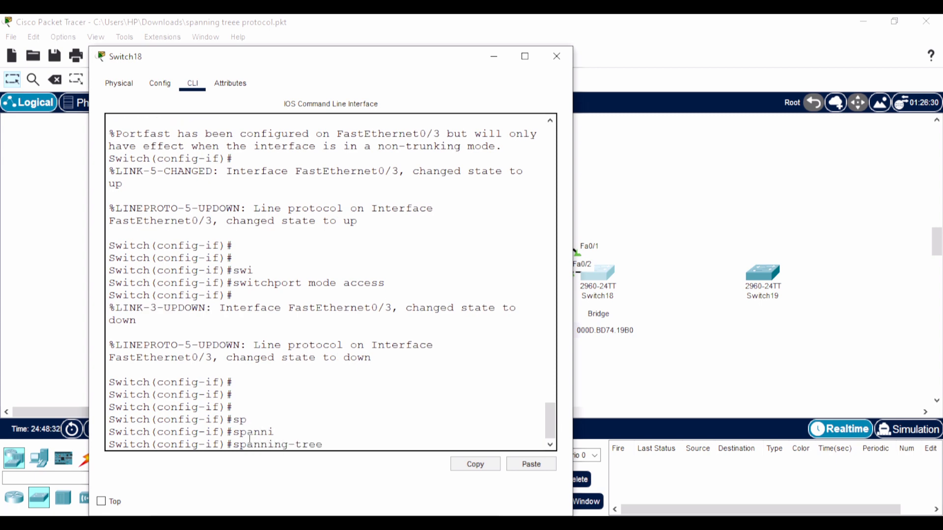
pyautogui.write('bp')
pyautogui.press('Tab')
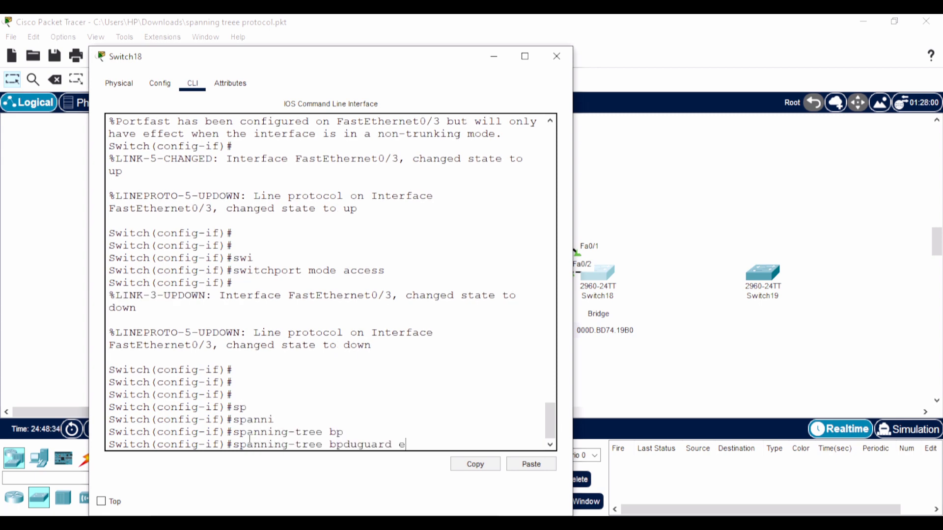
pyautogui.press('Return')
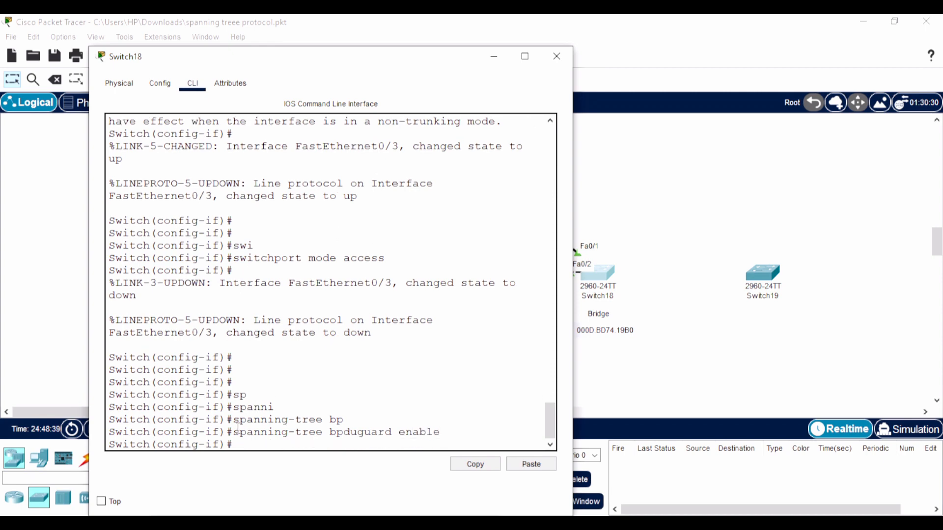
pyautogui.moveTo(233, 431); pyautogui.dragTo(443, 433)
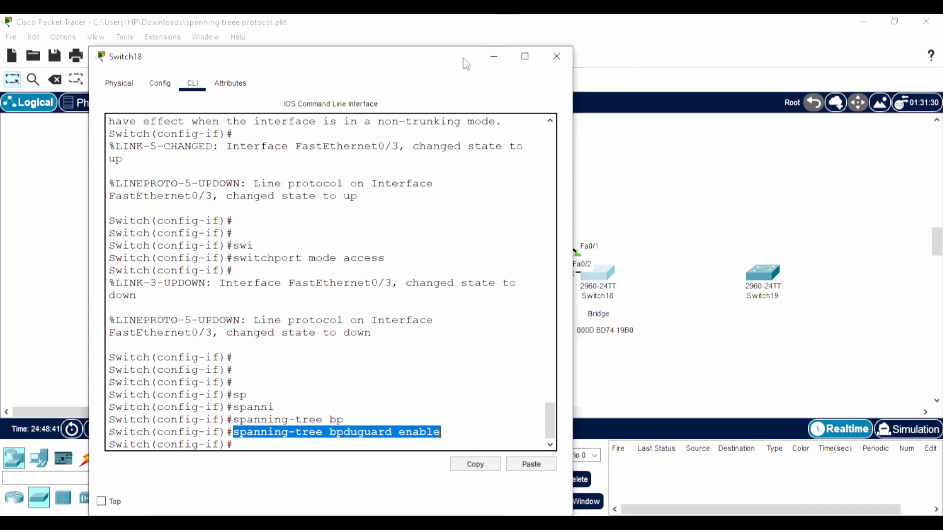
# - Move Switch18's window out of the way and connect Switch18 to Switch19 with an automatically chosen cable
pyautogui.moveTo(414, 61); pyautogui.dragTo(388, 20)
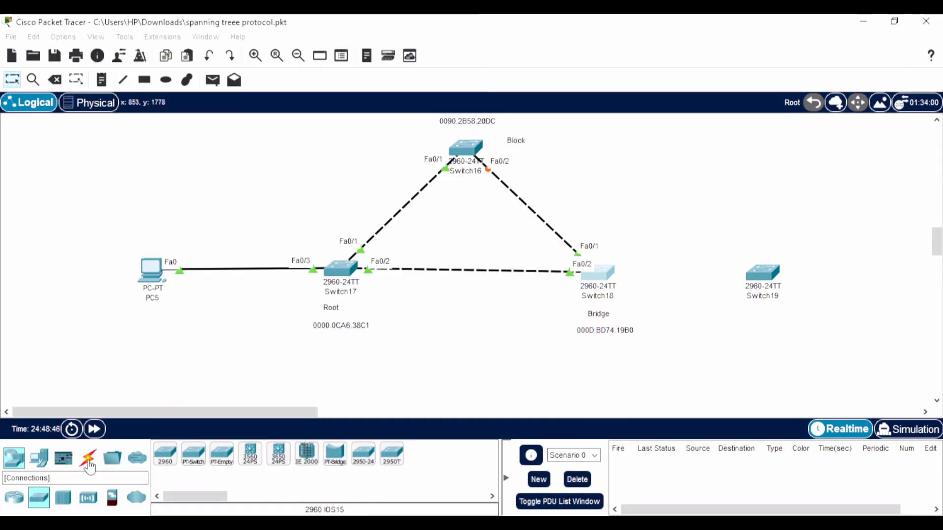
pyautogui.click(89, 459)
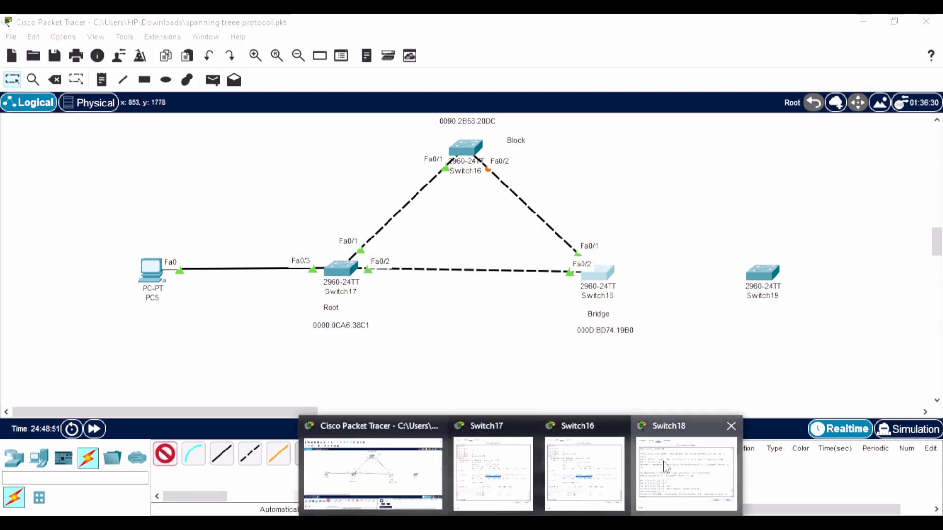
pyautogui.click(687, 467)
pyautogui.click(604, 297)
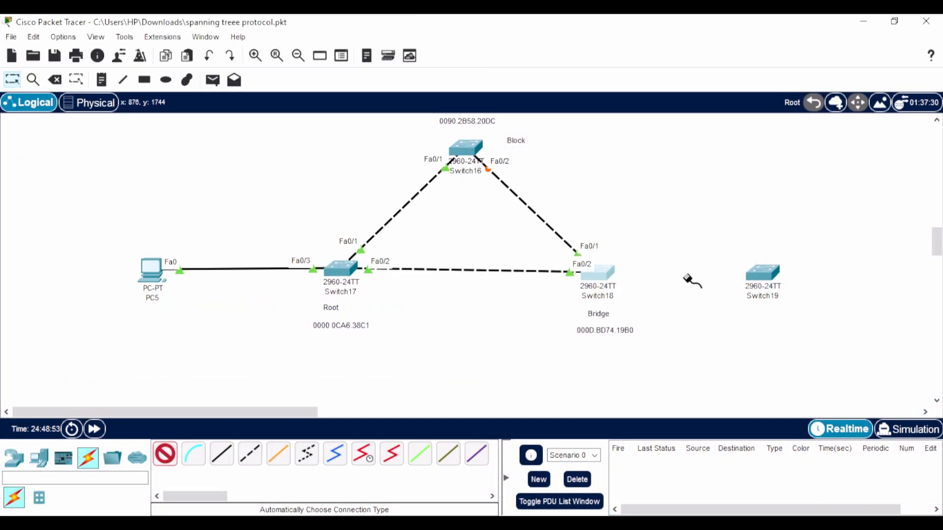
pyautogui.click(767, 274)
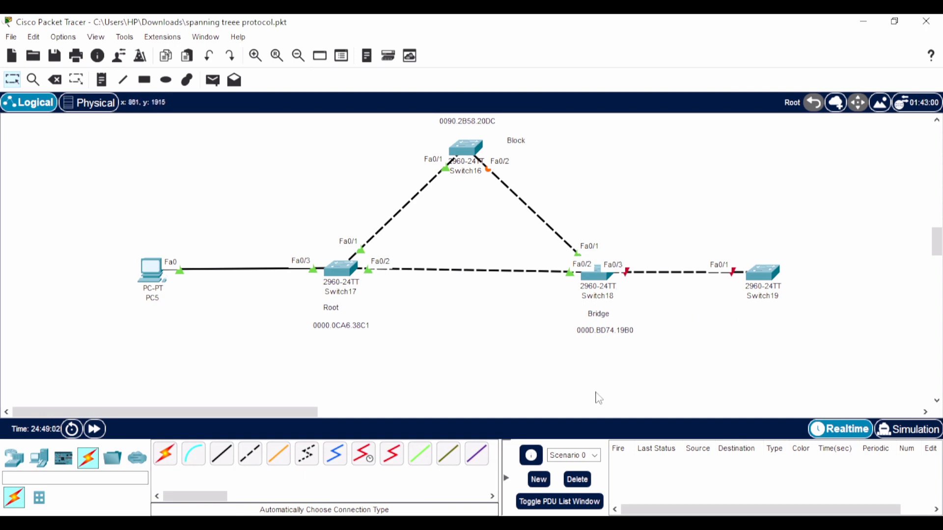
# - Bring back Switch18's command line, maximise it and examine the fa0/3 messages logged after switchport mode access
pyautogui.click(554, 525)
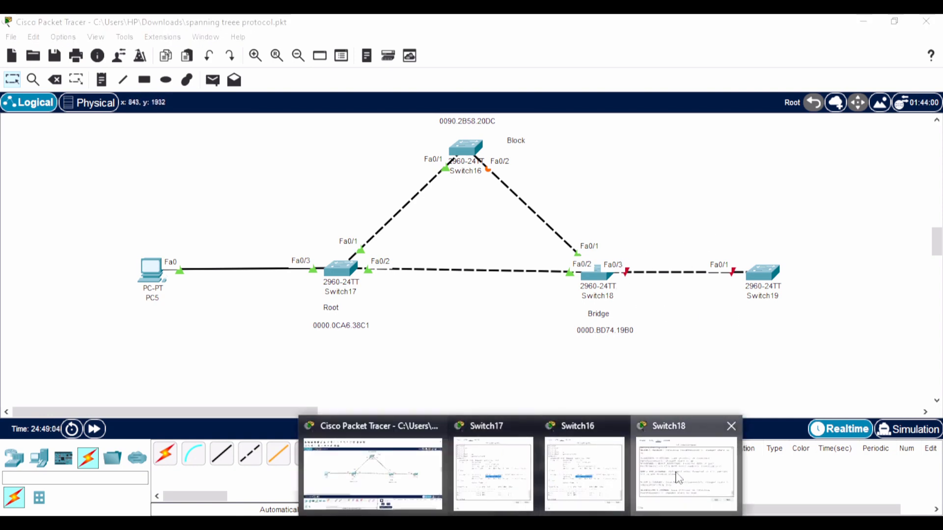
pyautogui.click(687, 466)
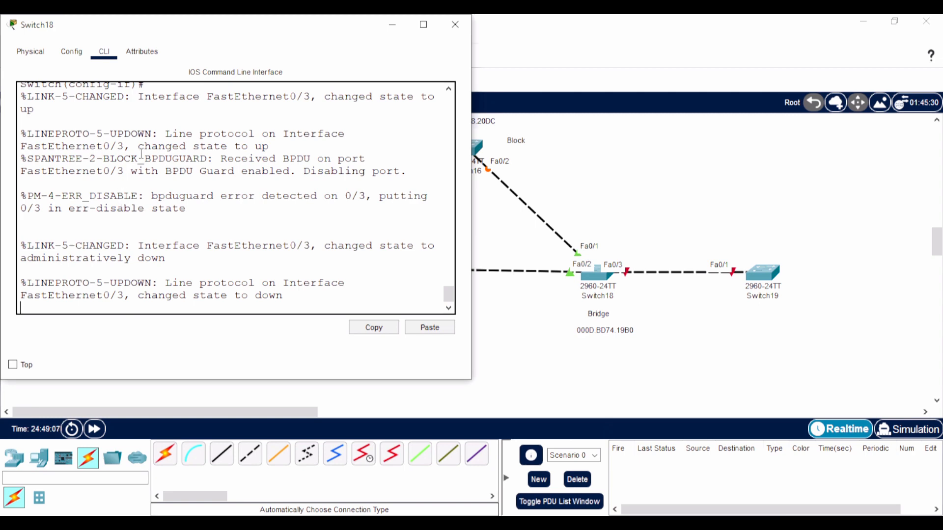
pyautogui.click(423, 24)
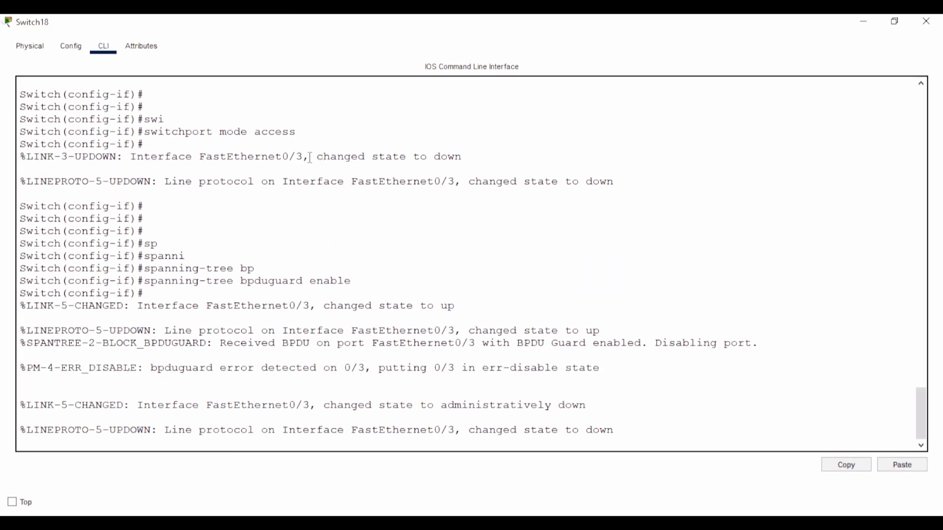
pyautogui.moveTo(310, 157); pyautogui.dragTo(451, 164)
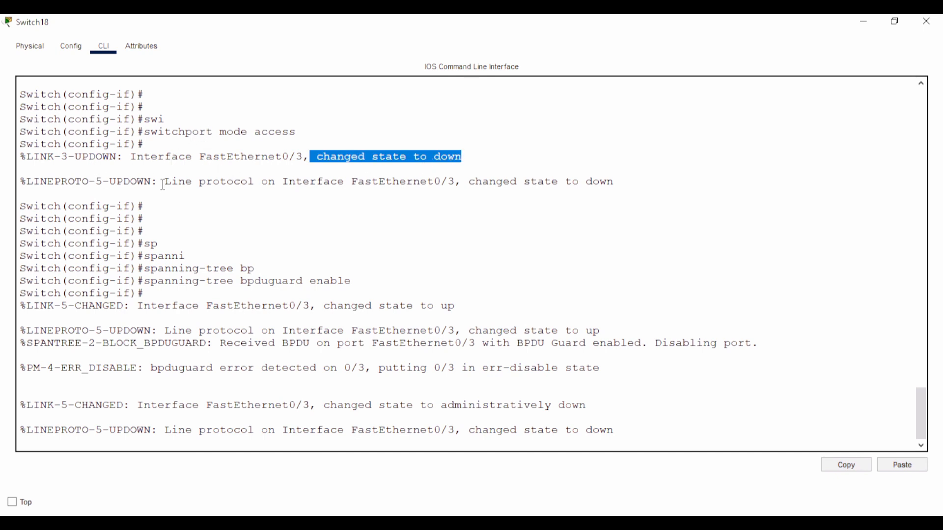
pyautogui.click(470, 162)
pyautogui.moveTo(172, 184); pyautogui.dragTo(626, 182)
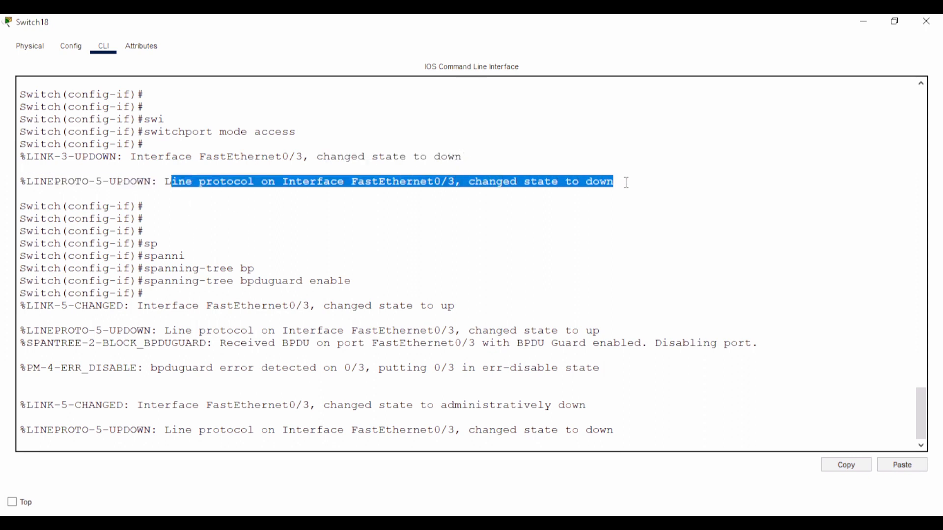
# - Review the spanning-tree bpduguard enable command and the first link and line protocol messages following it, and minimise Switch18's window
pyautogui.moveTo(151, 283); pyautogui.dragTo(357, 286)
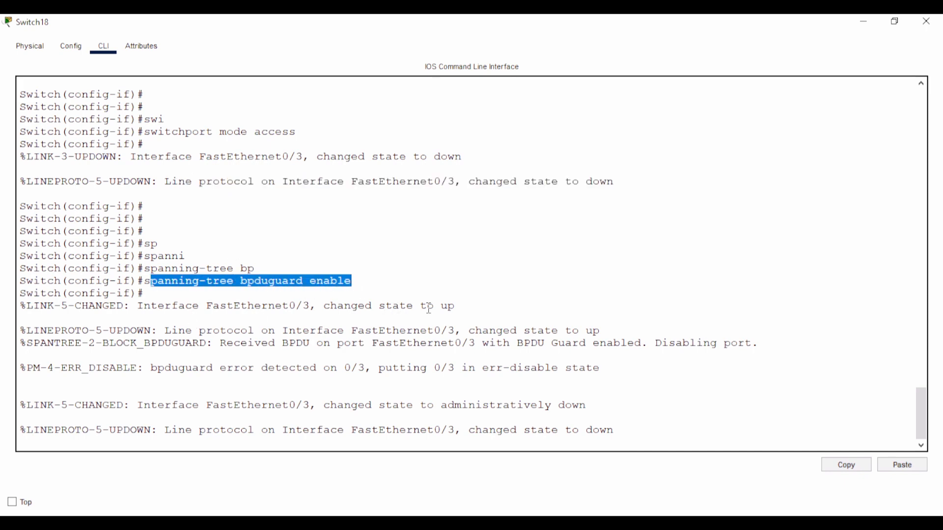
pyautogui.moveTo(457, 307); pyautogui.dragTo(137, 309)
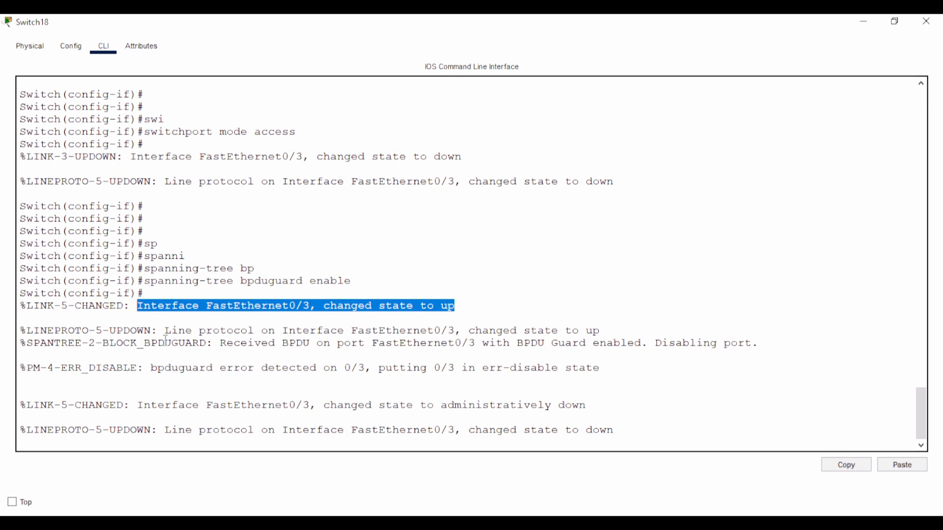
pyautogui.moveTo(32, 332); pyautogui.dragTo(159, 331)
pyautogui.moveTo(220, 332); pyautogui.dragTo(620, 327)
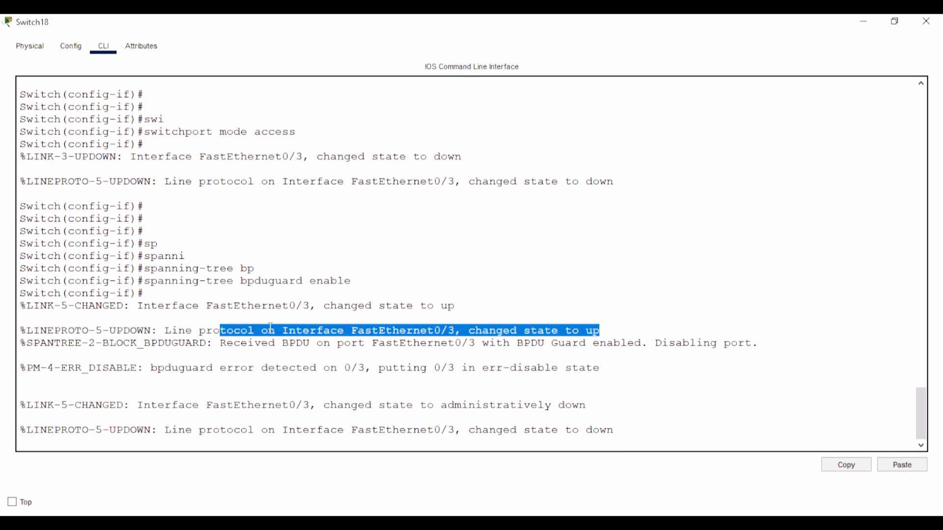
pyautogui.click(863, 21)
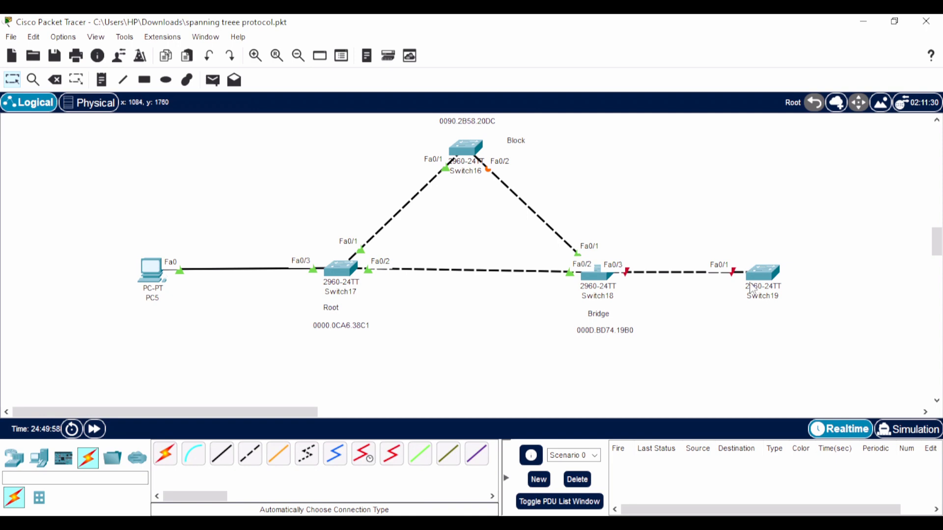
# - Examine the SPANTREE-2-BLOCK_BPDUGUARD message in Switch18's command line and compare it with the Switch18–Switch19 link in the topology
pyautogui.click(521, 524)
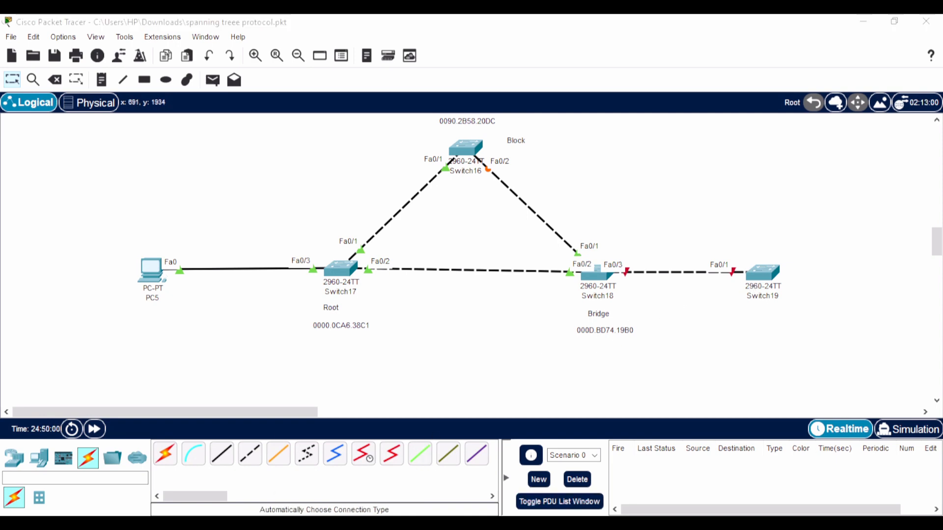
pyautogui.click(683, 471)
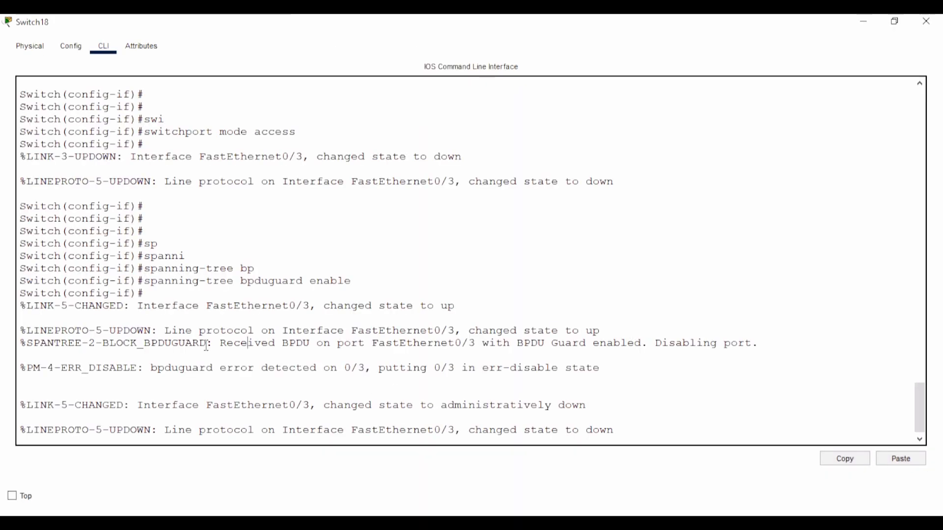
pyautogui.moveTo(27, 345); pyautogui.dragTo(199, 344)
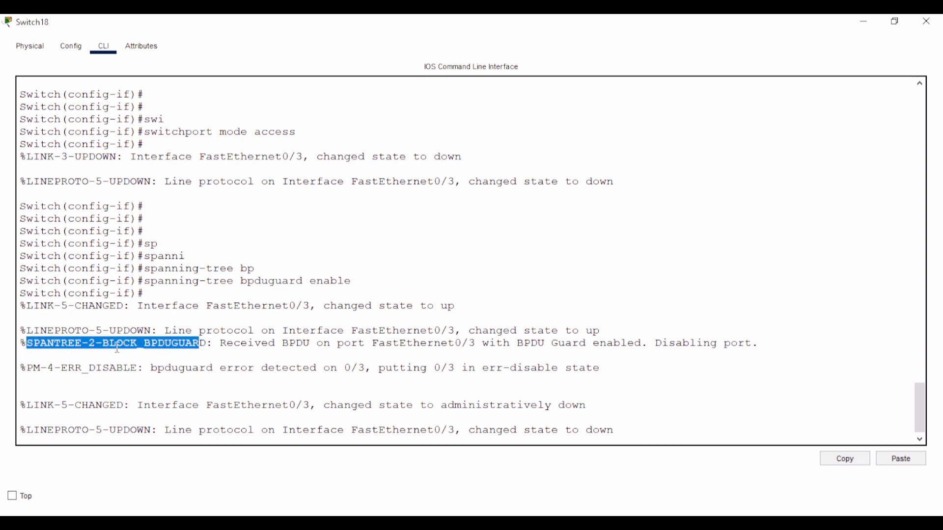
pyautogui.moveTo(248, 345); pyautogui.dragTo(487, 348)
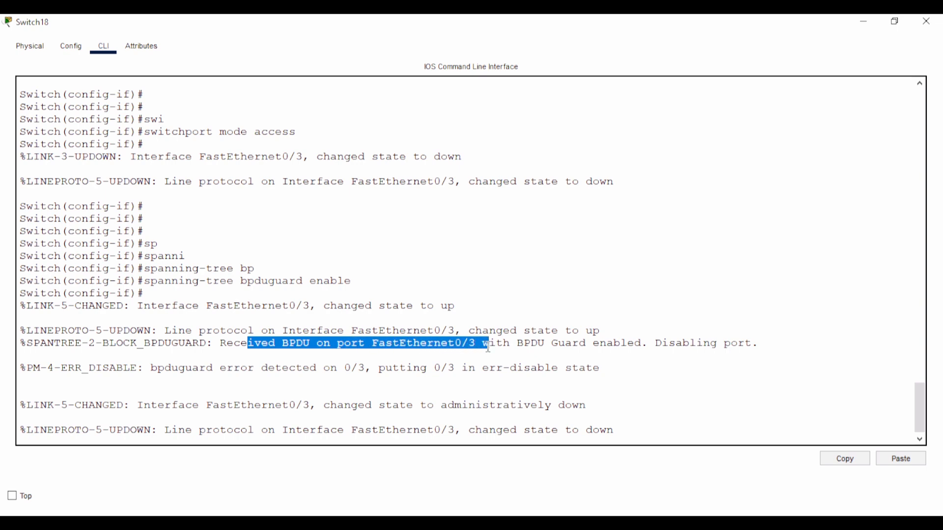
pyautogui.click(865, 21)
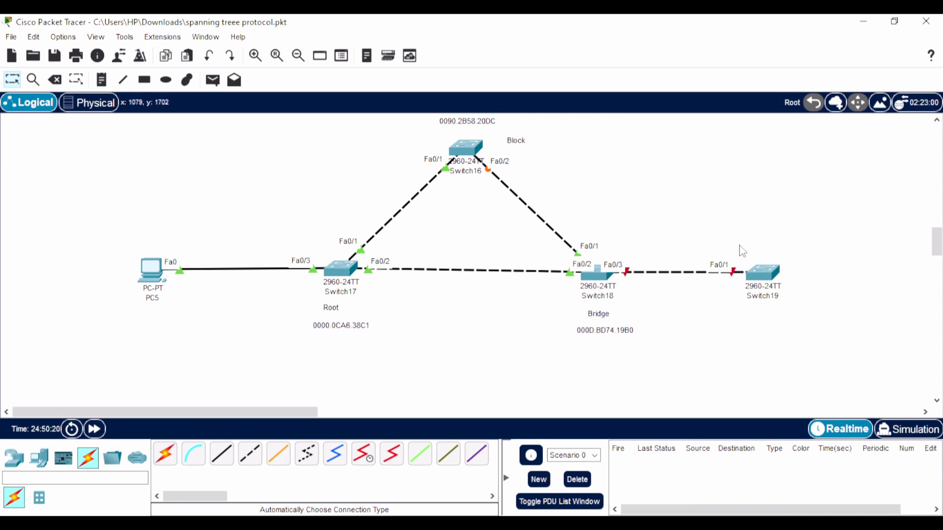
pyautogui.click(559, 523)
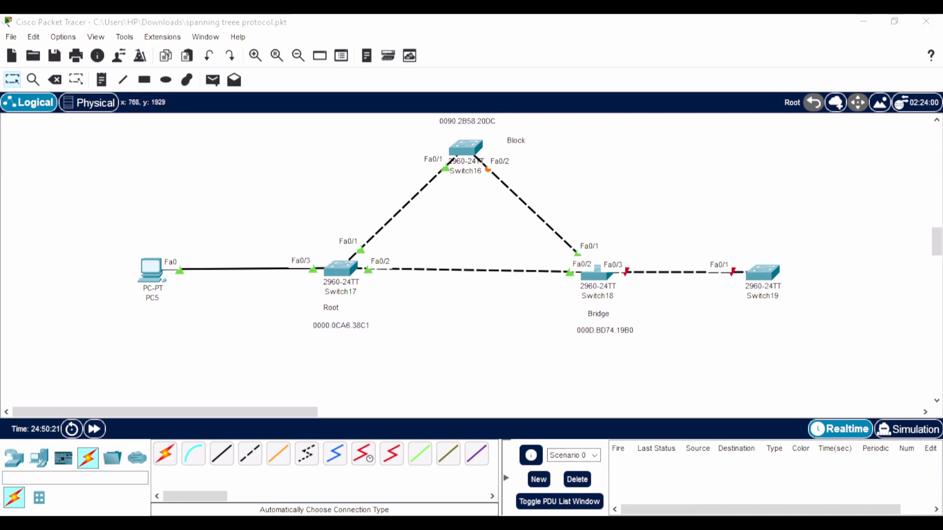
pyautogui.click(680, 466)
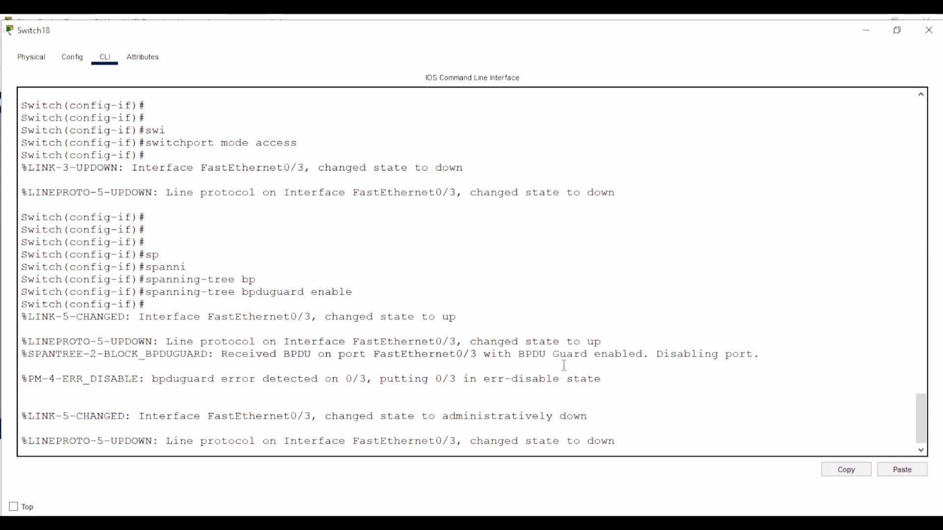
pyautogui.moveTo(766, 352); pyautogui.dragTo(498, 358)
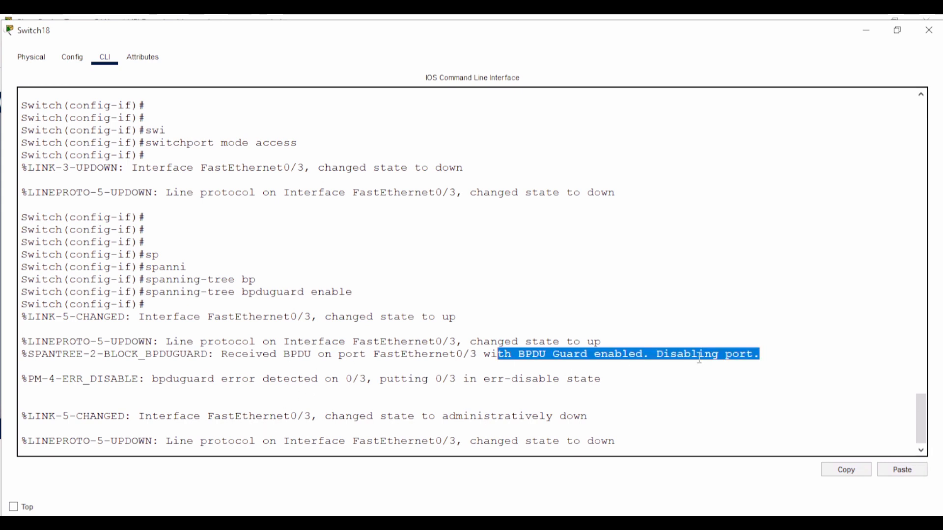
pyautogui.click(865, 31)
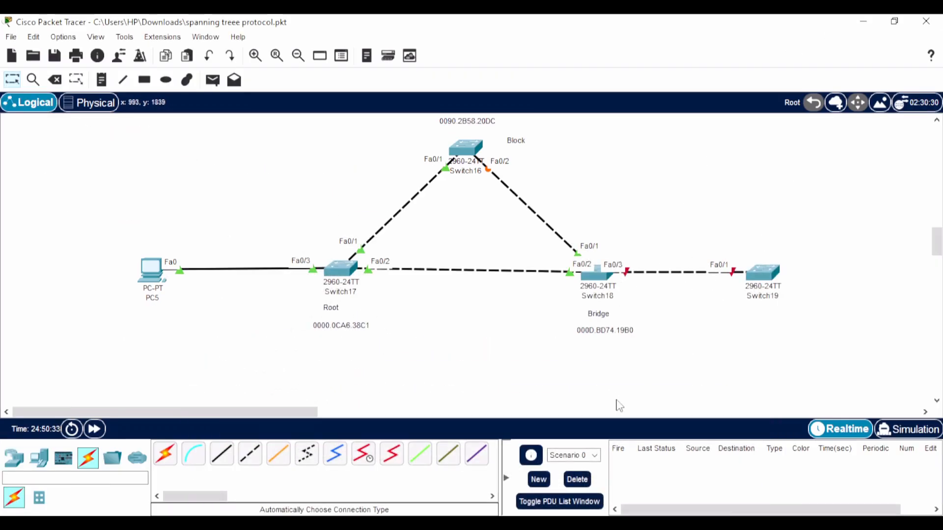
# - Examine the PM-4-ERR_DISABLE message and the final fa0/3 link and line protocol messages on Switch18, and minimise its window
pyautogui.click(622, 452)
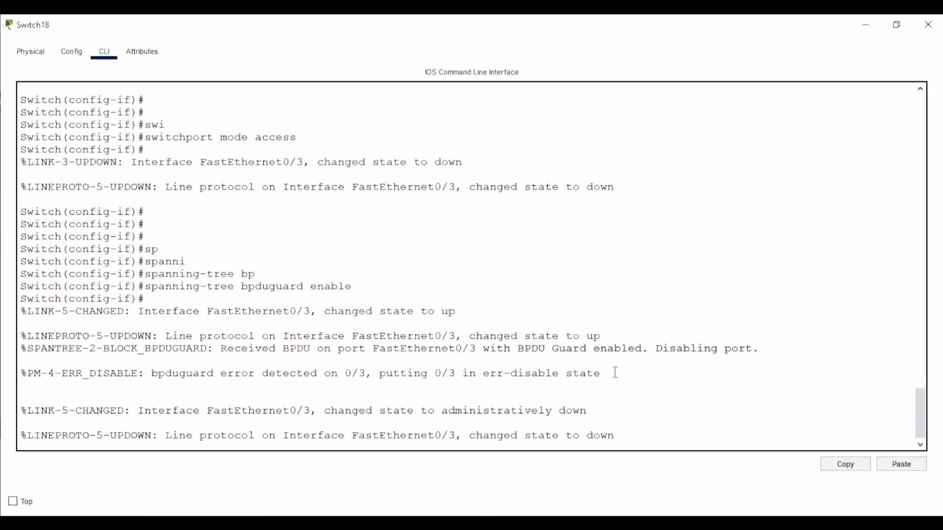
pyautogui.moveTo(615, 373); pyautogui.dragTo(434, 376)
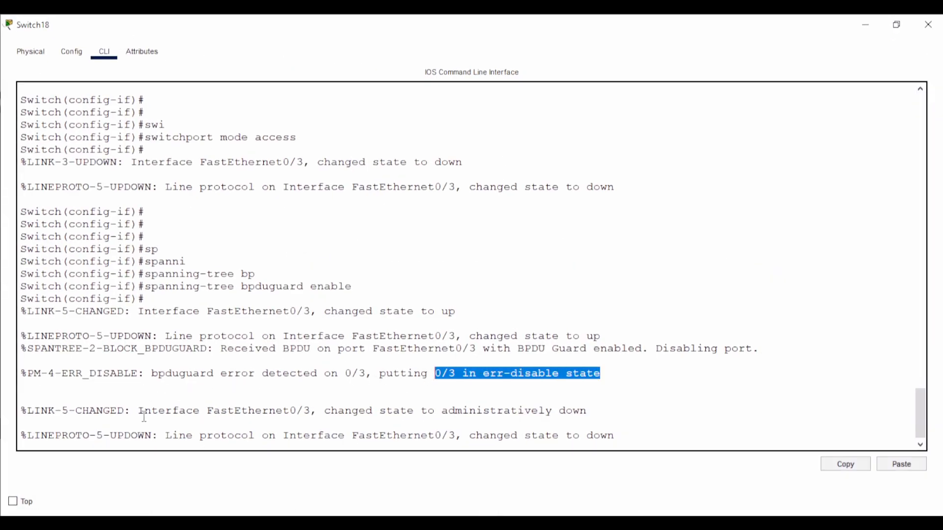
pyautogui.moveTo(144, 416); pyautogui.dragTo(426, 410)
pyautogui.click(530, 421)
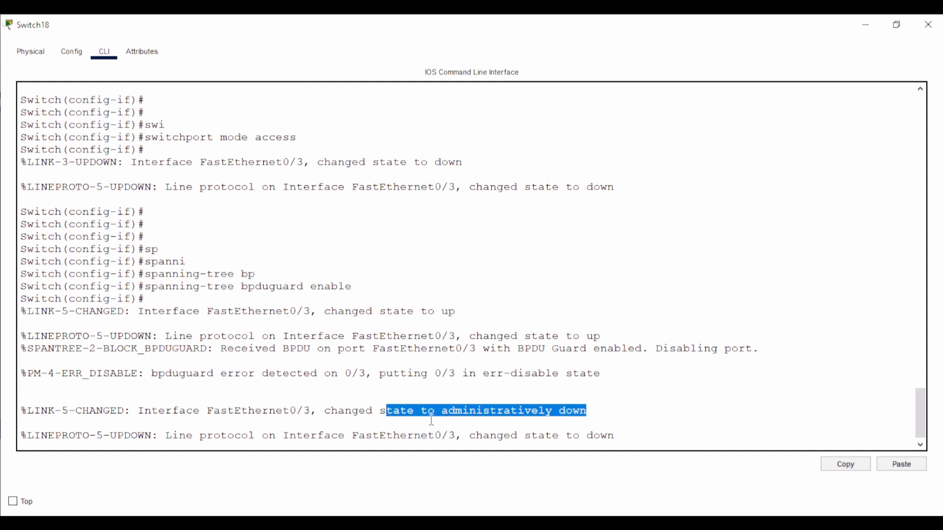
pyautogui.moveTo(631, 442); pyautogui.dragTo(435, 436)
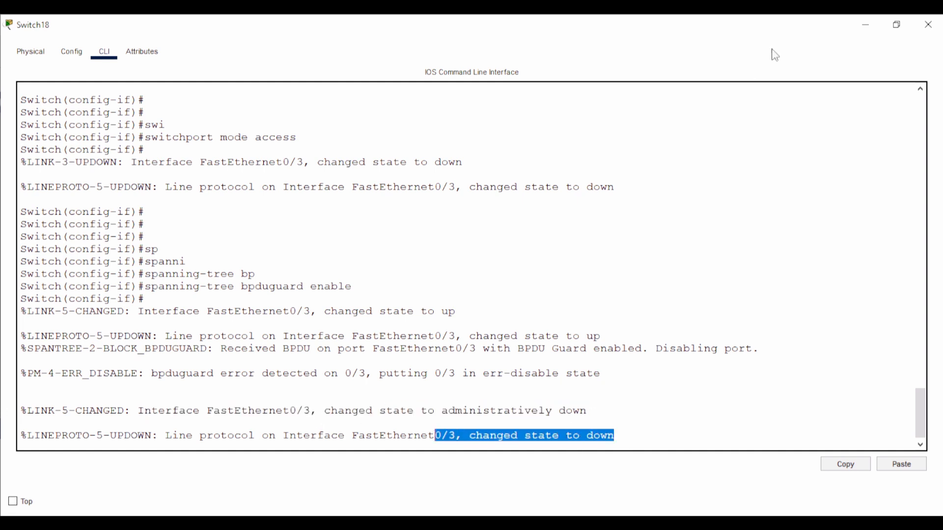
pyautogui.click(860, 23)
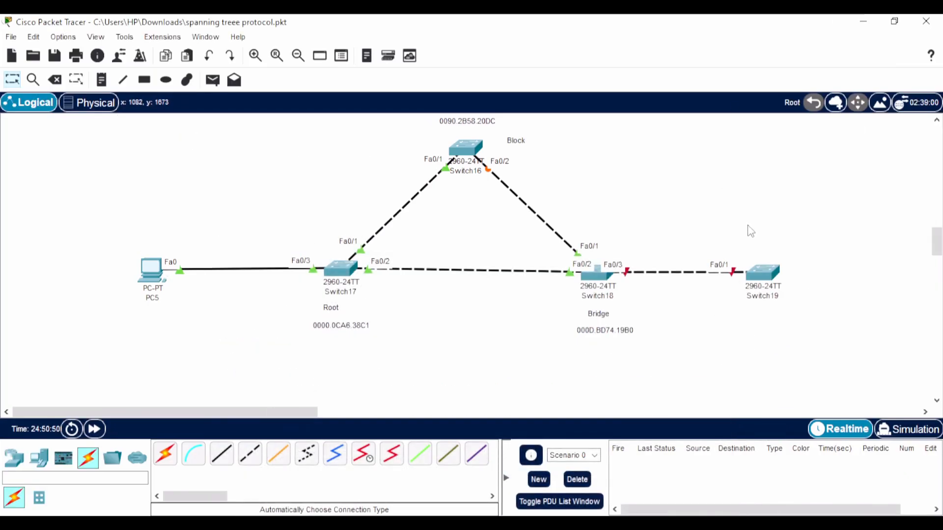